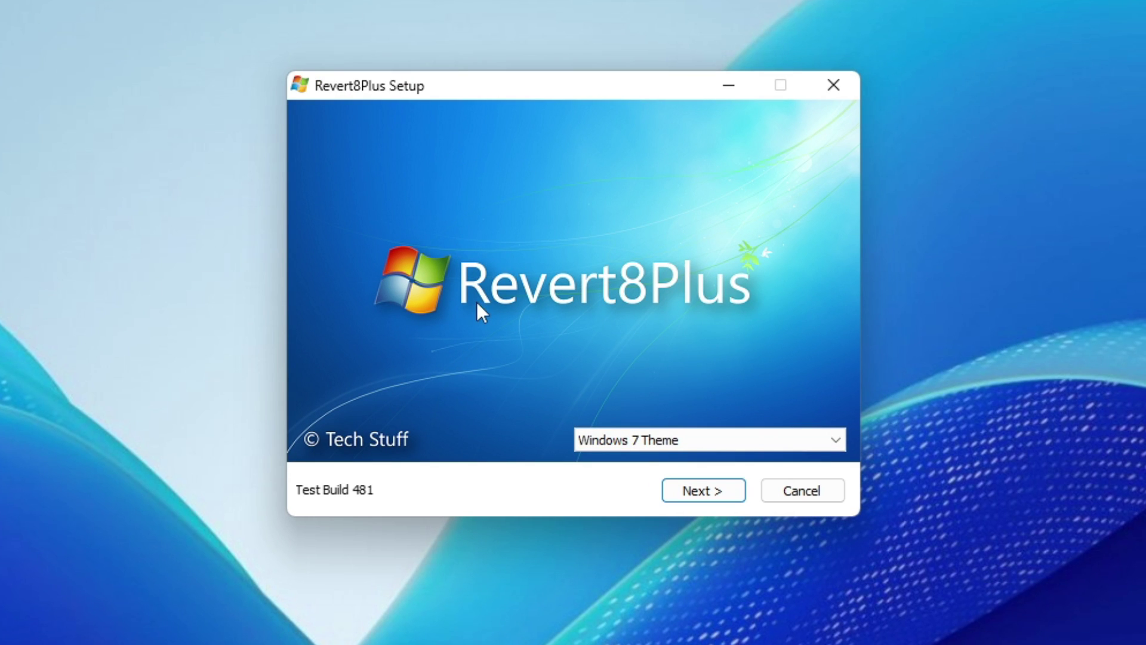
Step: Choose the Windows 7 Theme in the Revert8Plus setup and proceed to the installation options
{"action": "left_click", "coordinate": [740, 441]}
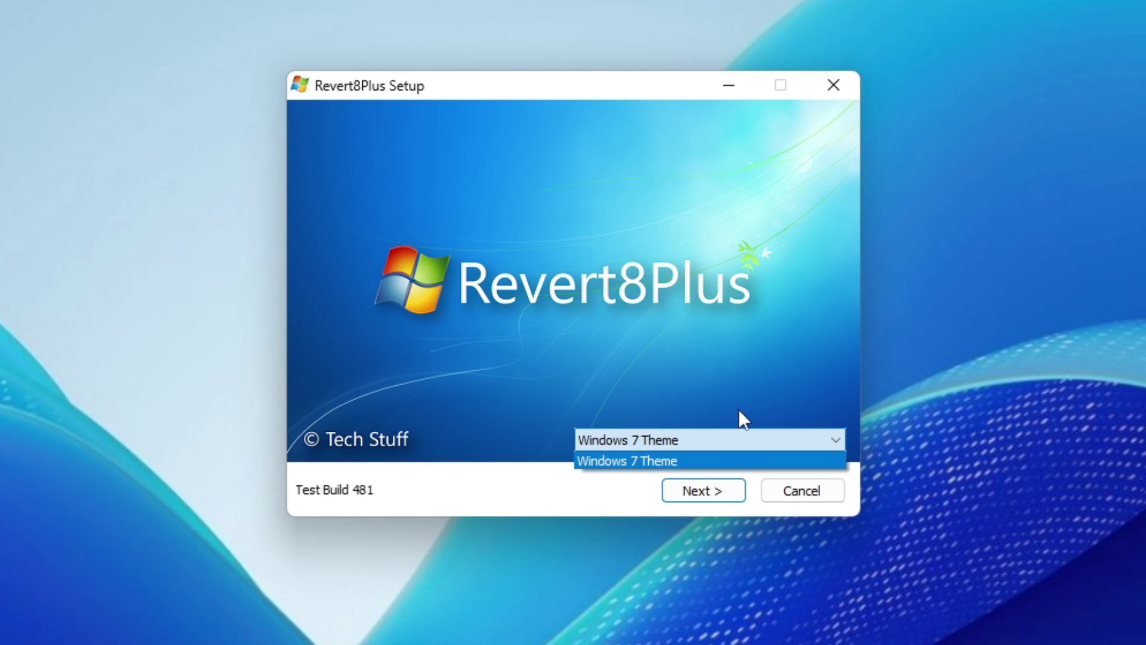
{"action": "left_click", "coordinate": [678, 460]}
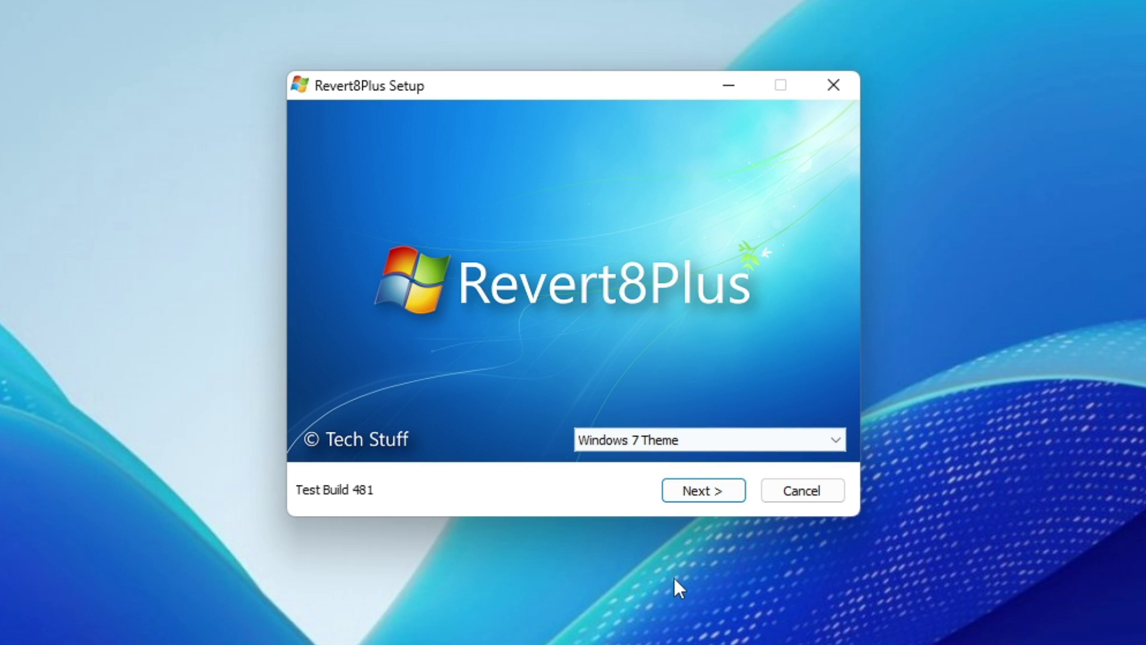
{"action": "left_click", "coordinate": [707, 486]}
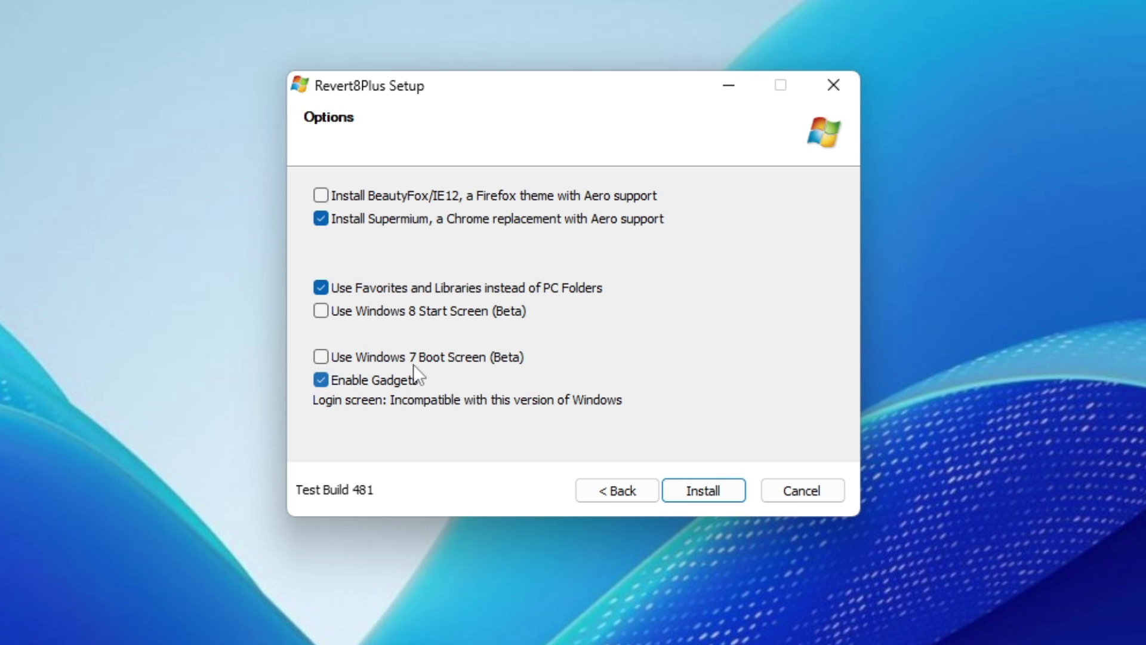
Step: Install Revert8Plus with the Windows 7 Boot Screen (Beta) option enabled, accepting the beta warning, and restart Windows
{"action": "left_click", "coordinate": [327, 353]}
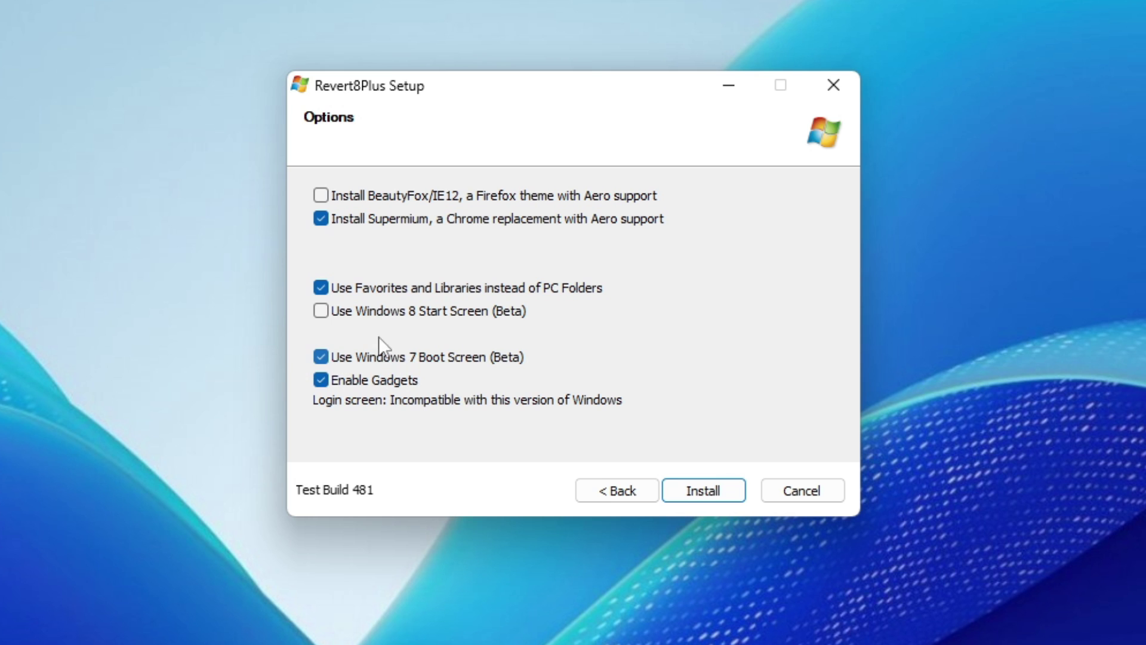
{"action": "left_click", "coordinate": [710, 495]}
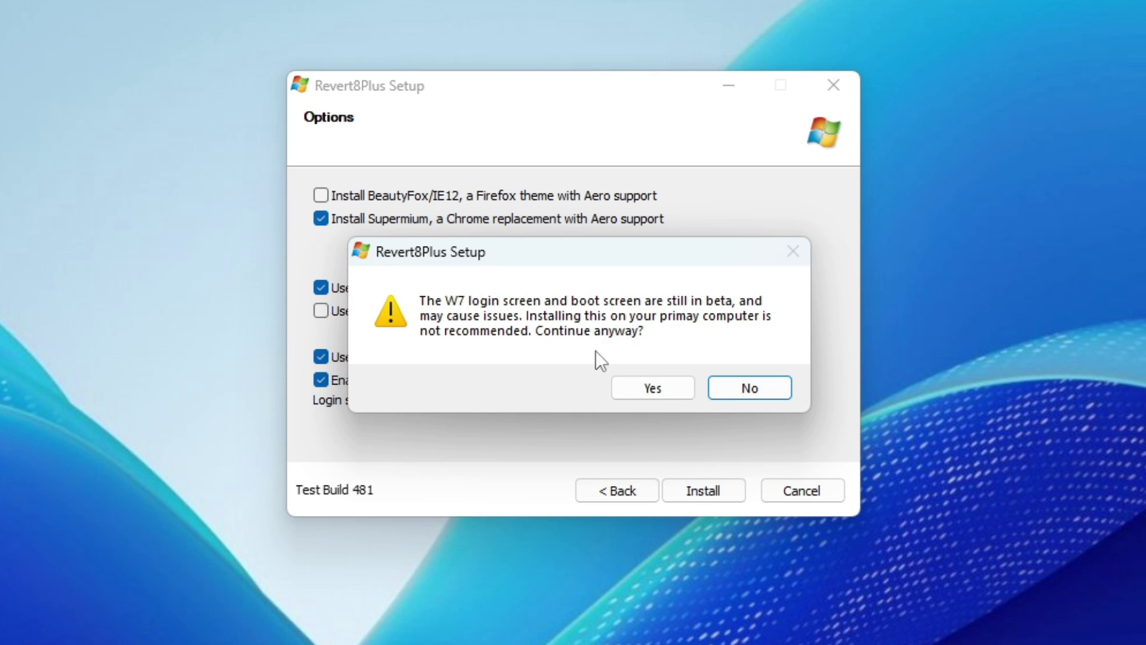
{"action": "left_click", "coordinate": [644, 387]}
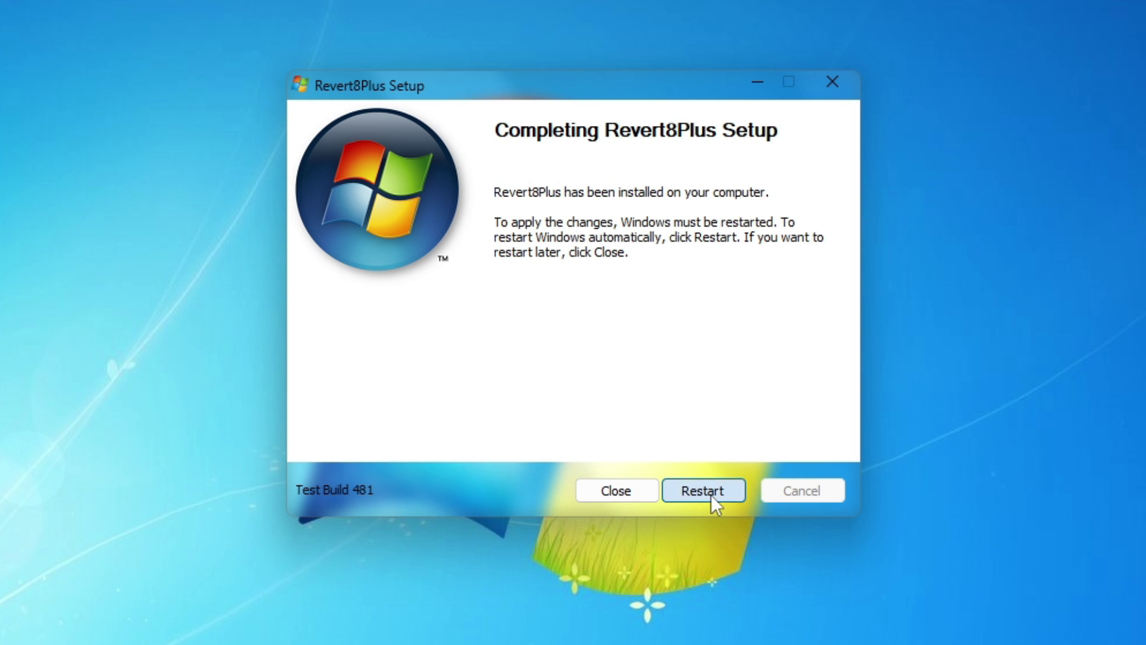
{"action": "left_click", "coordinate": [711, 495]}
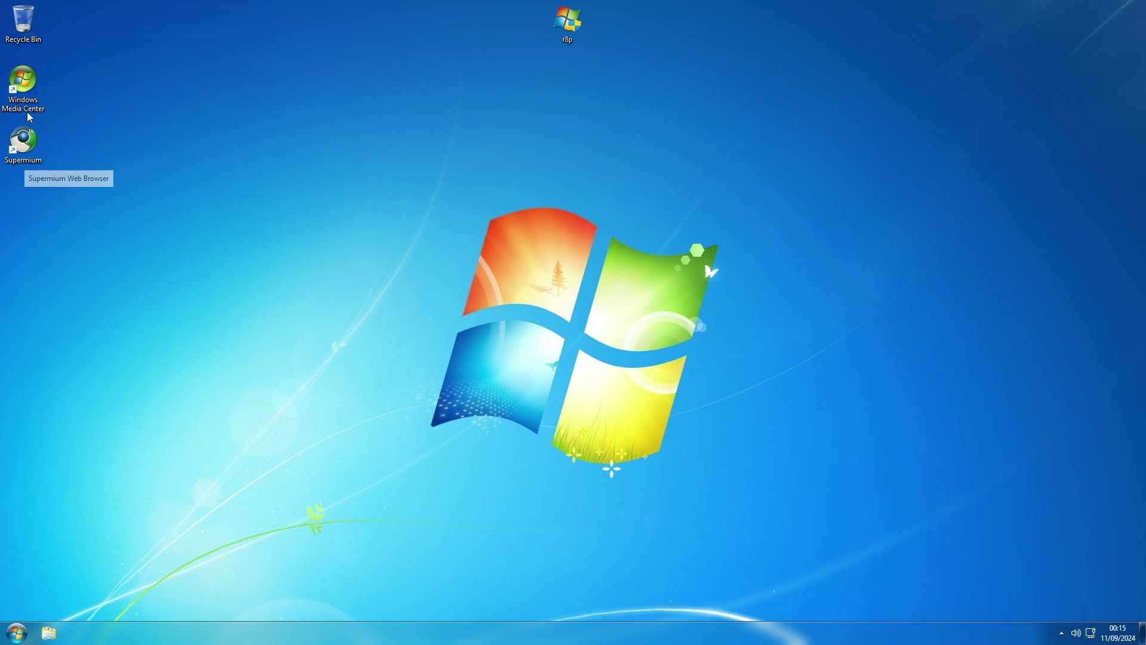
Step: Open Windows Media Center, look through all of its welcome slides, and close it
{"action": "double_click", "coordinate": [23, 84]}
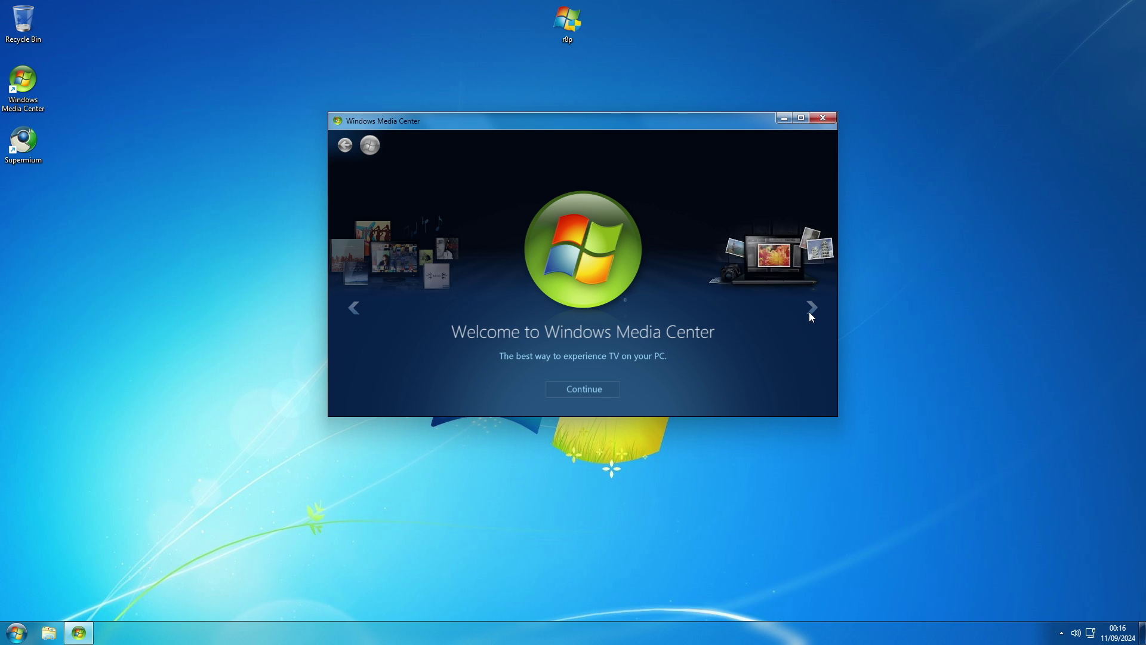
{"action": "left_click", "coordinate": [810, 312]}
{"action": "left_click", "coordinate": [810, 312]}
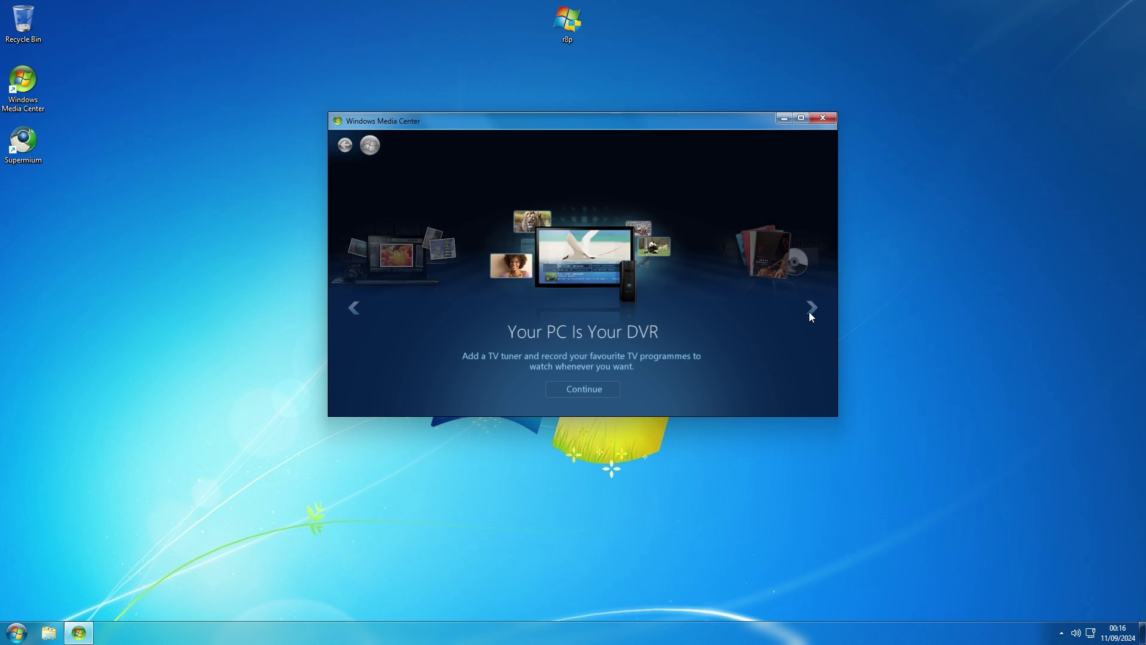
{"action": "left_click", "coordinate": [810, 311]}
{"action": "left_click", "coordinate": [809, 312]}
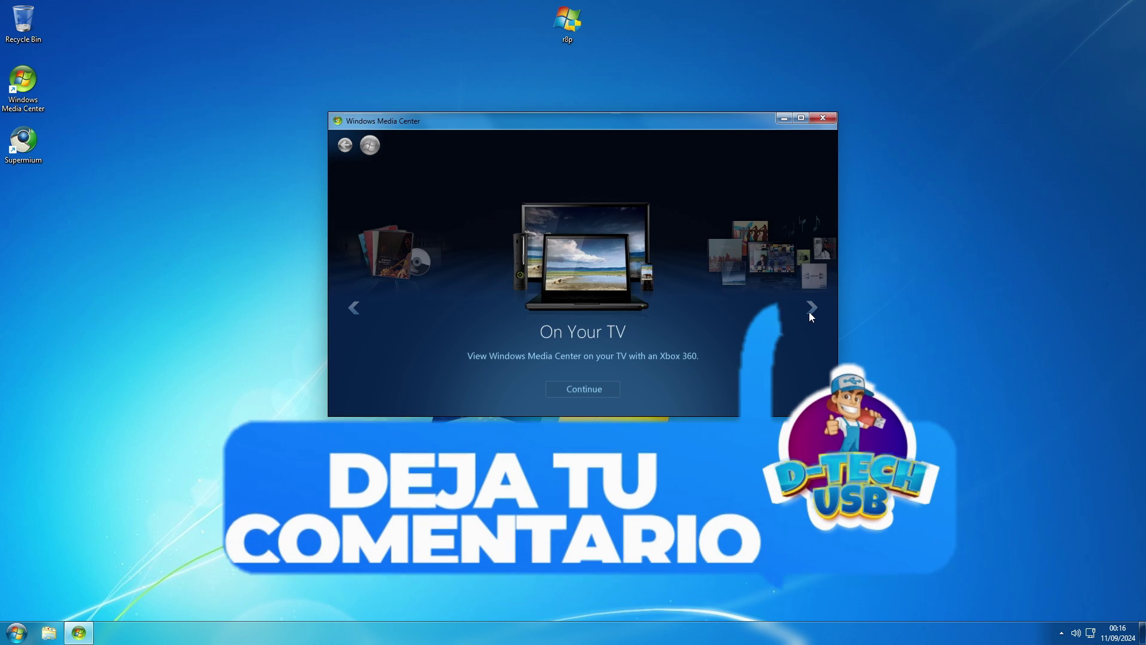
{"action": "left_click", "coordinate": [810, 312]}
{"action": "left_click", "coordinate": [810, 311]}
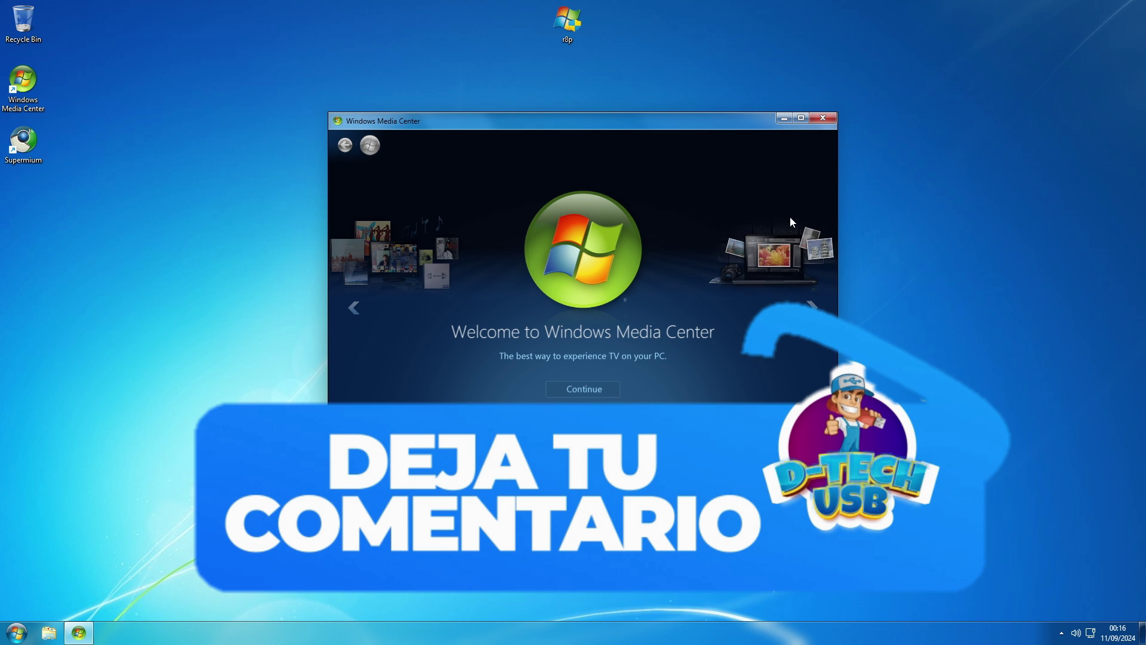
{"action": "left_click", "coordinate": [822, 117]}
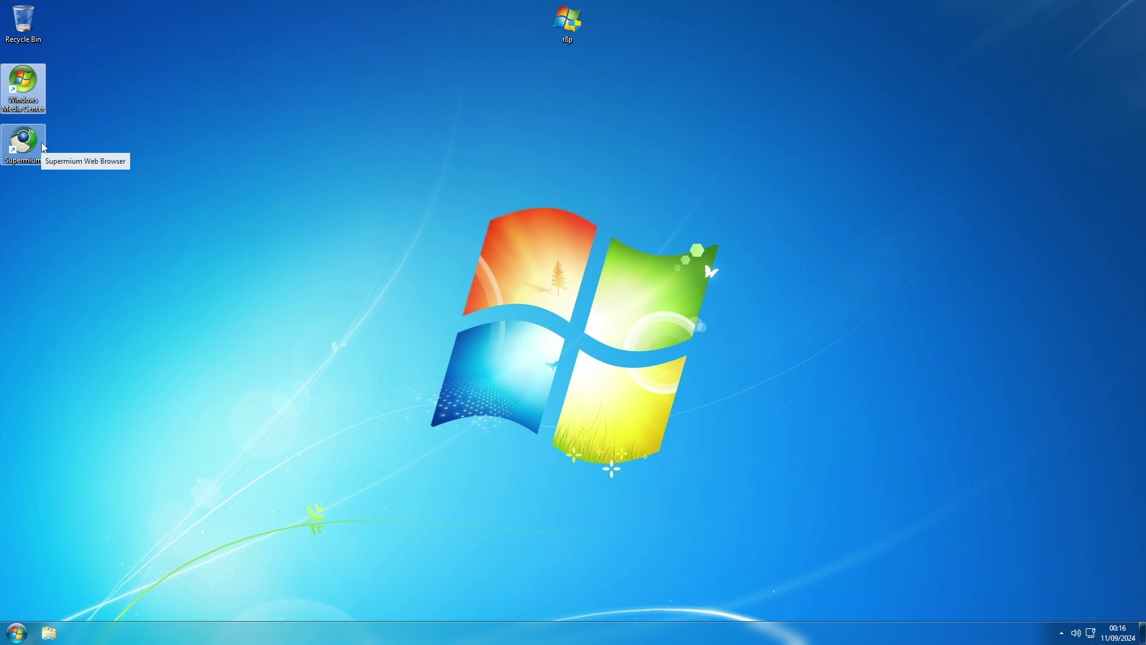
Step: Launch Supermium, skip sign-in and default-browser setup, maximize its window, and postpone the customisation prompt
{"action": "double_click", "coordinate": [42, 146]}
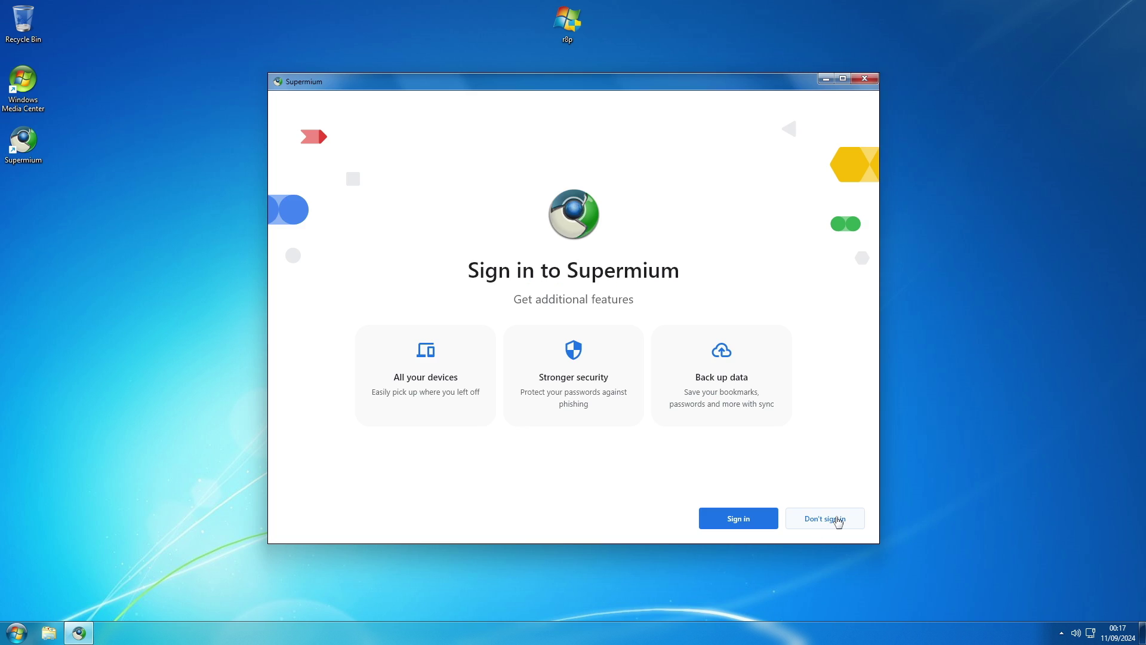
{"action": "left_click", "coordinate": [831, 519]}
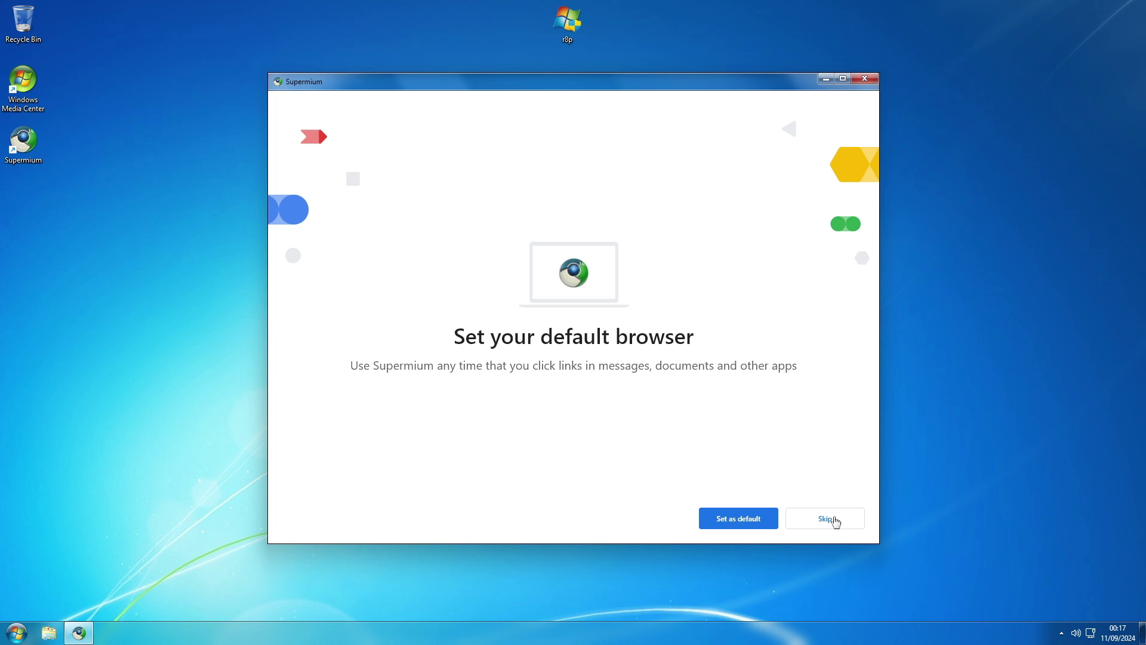
{"action": "left_click", "coordinate": [829, 520]}
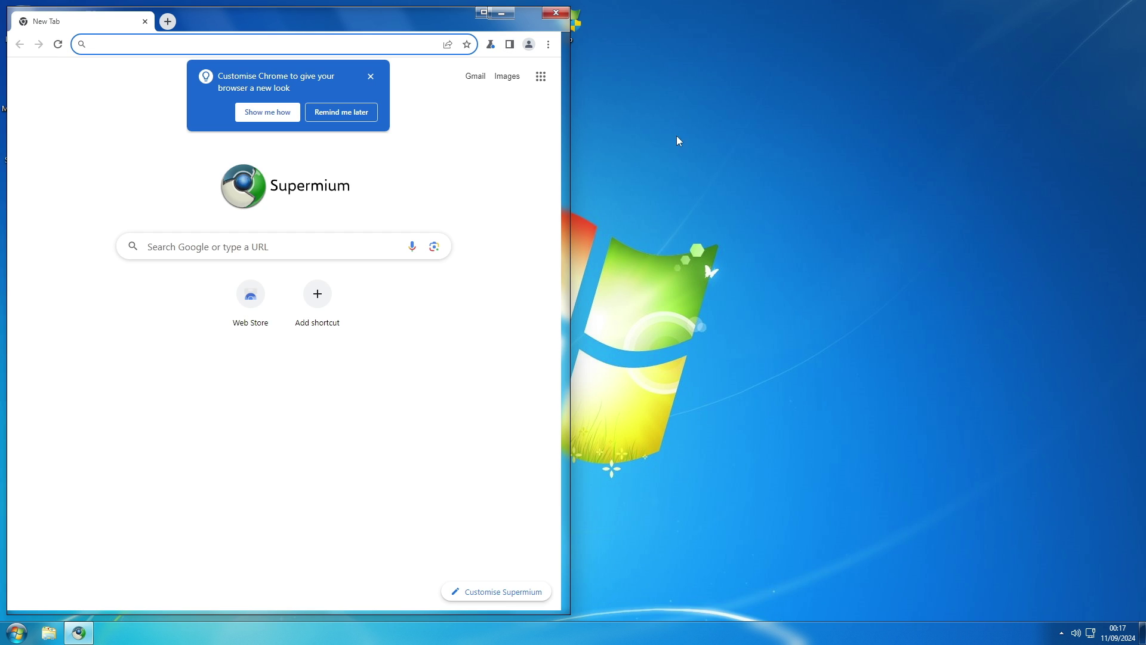
{"action": "left_click", "coordinate": [483, 12]}
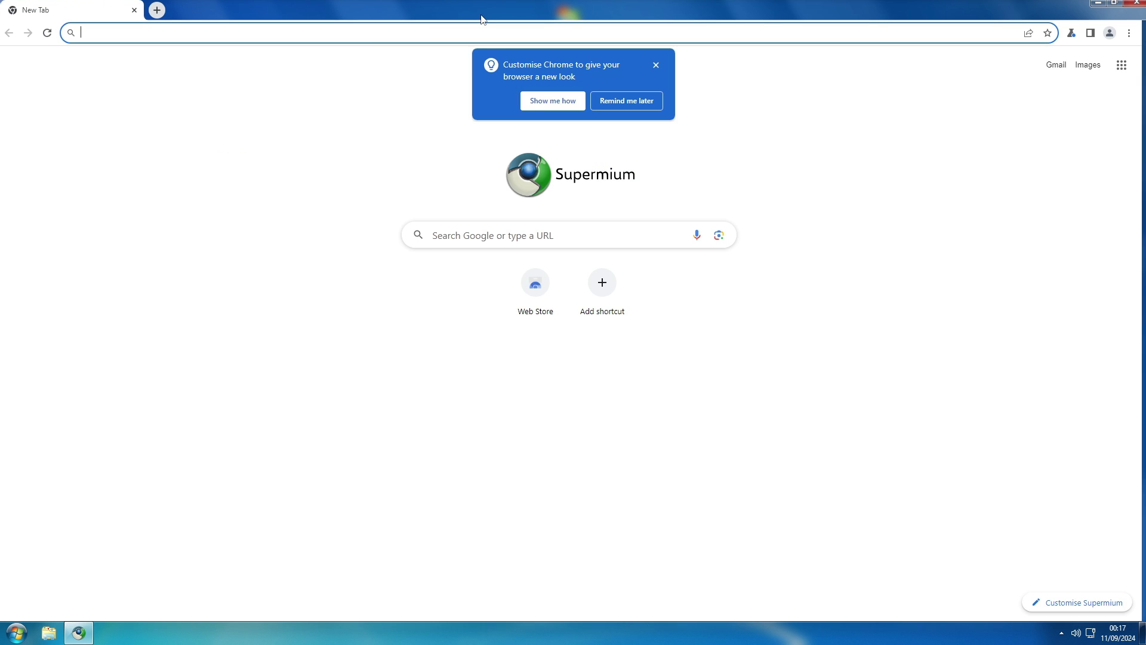
{"action": "left_click", "coordinate": [626, 101]}
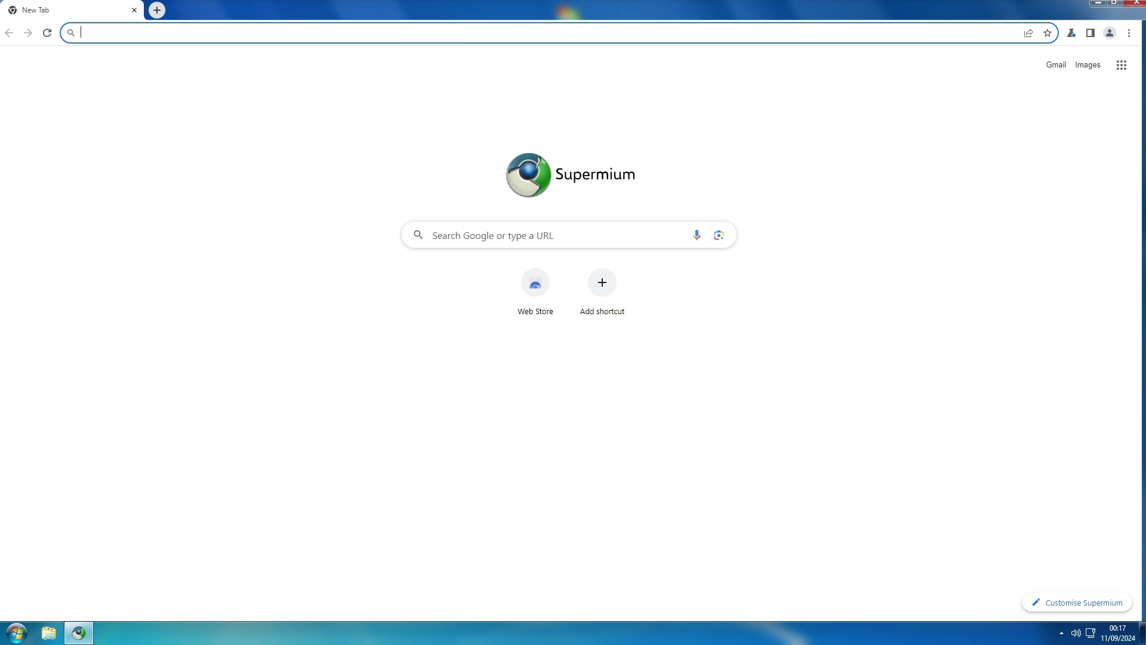
Step: Search the web for "pexels", open the Pexels website, and look over the photos on its home page
{"action": "type", "text": "pexels"}
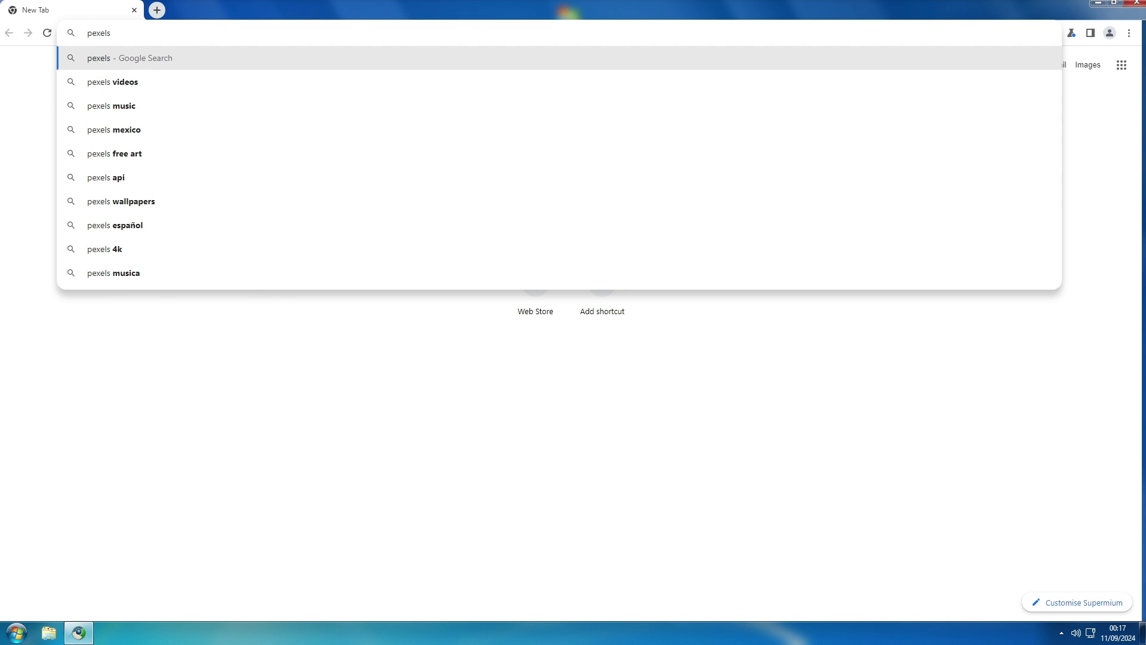
{"action": "key", "text": "Return"}
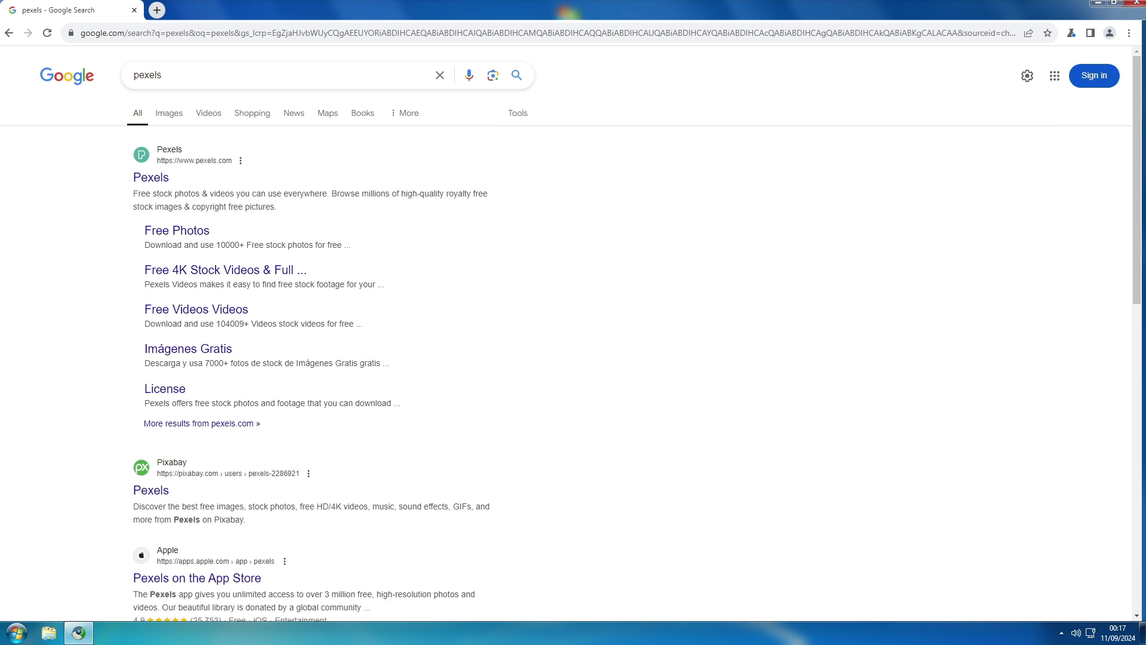
{"action": "left_click", "coordinate": [150, 178]}
{"action": "scroll", "coordinate": [524, 347], "scroll_direction": "down", "scroll_amount": 15}
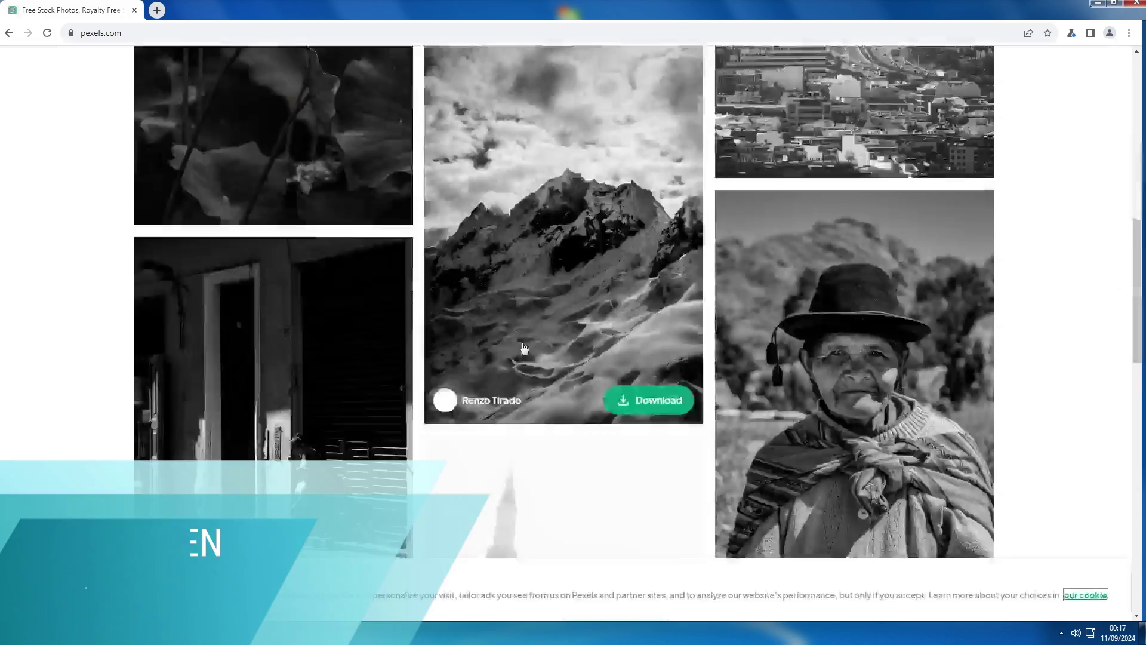
{"action": "scroll", "coordinate": [524, 348], "scroll_direction": "up", "scroll_amount": 8}
{"action": "scroll", "coordinate": [524, 347], "scroll_direction": "up", "scroll_amount": 8}
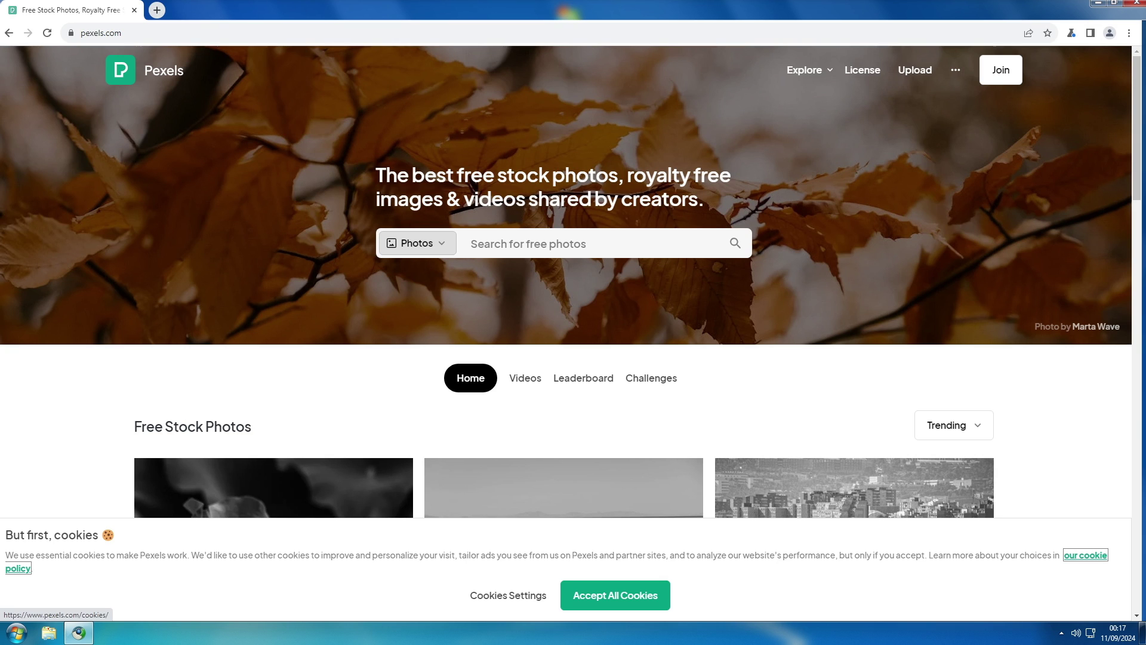
Step: Open a new browser tab, search for "youtube", and open the YouTube site
{"action": "left_click", "coordinate": [157, 10]}
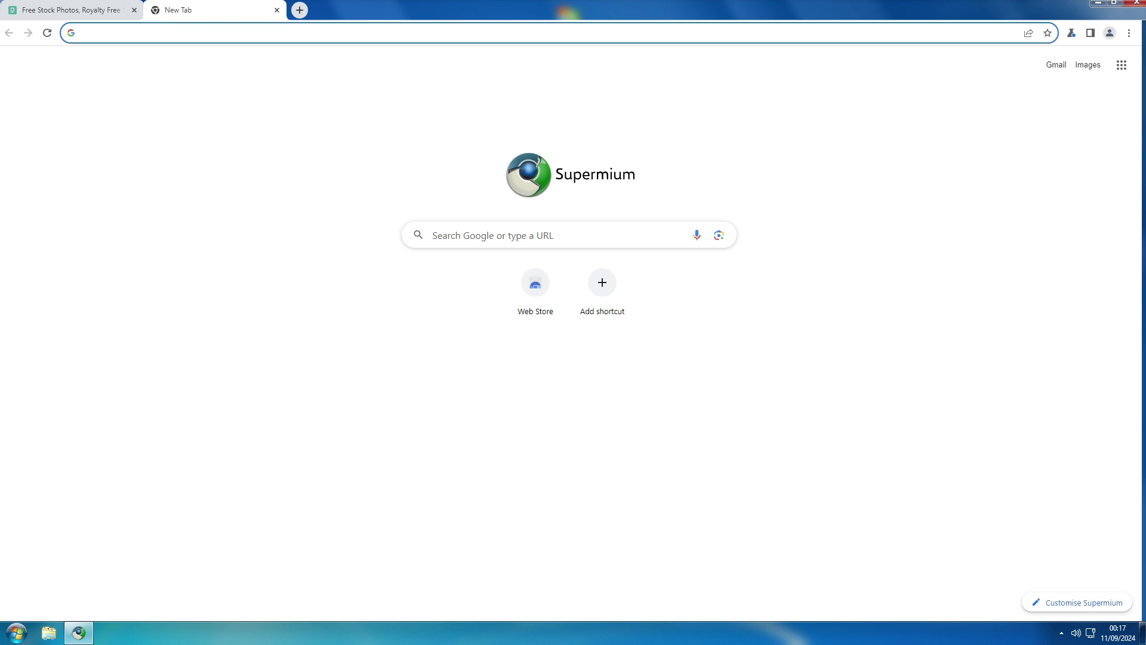
{"action": "type", "text": "youtube"}
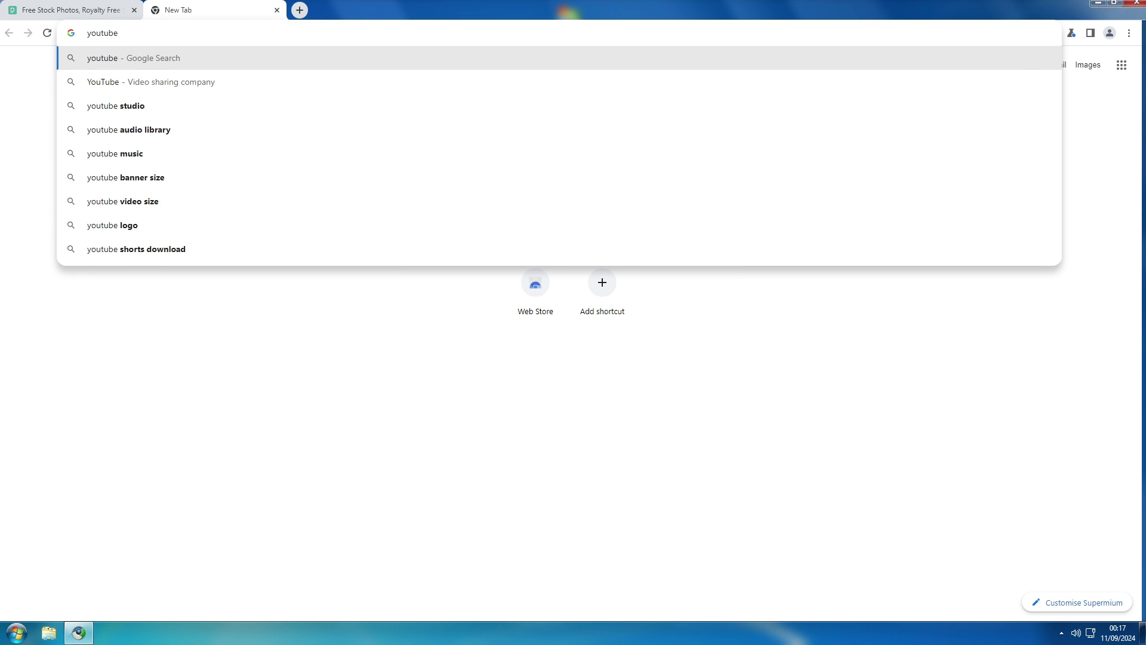
{"action": "key", "text": "Return"}
{"action": "left_click", "coordinate": [172, 179]}
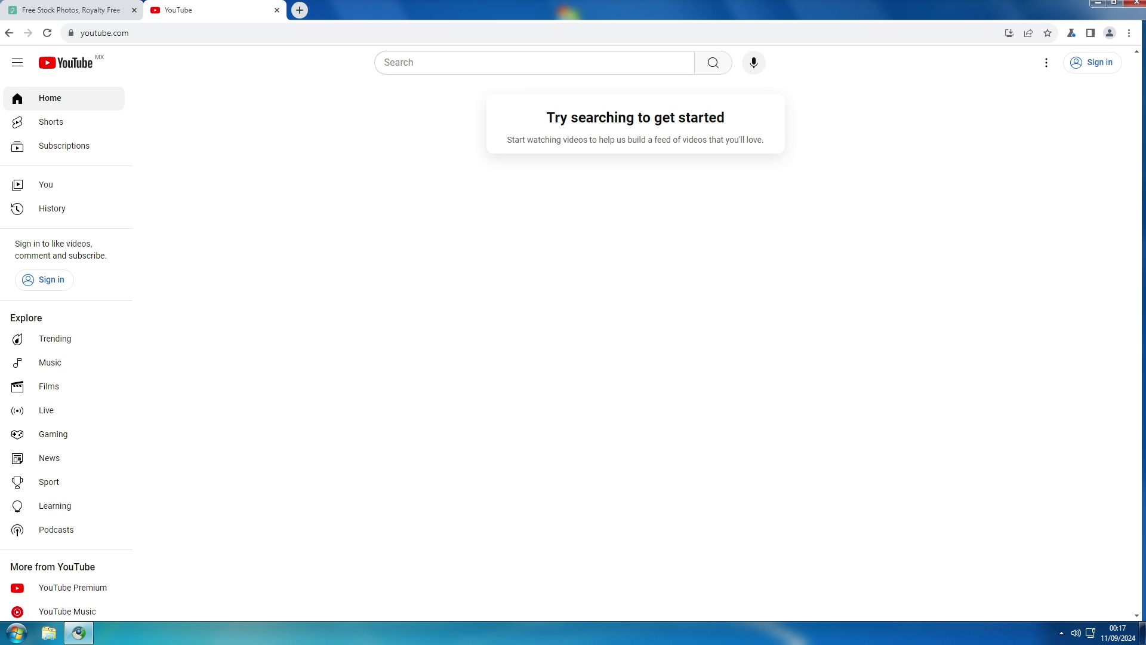
Step: Search YouTube for "dtech usb english" and open the D-TECH USB | SYSTEMS channel
{"action": "left_click", "coordinate": [385, 63]}
{"action": "type", "text": "dtech"}
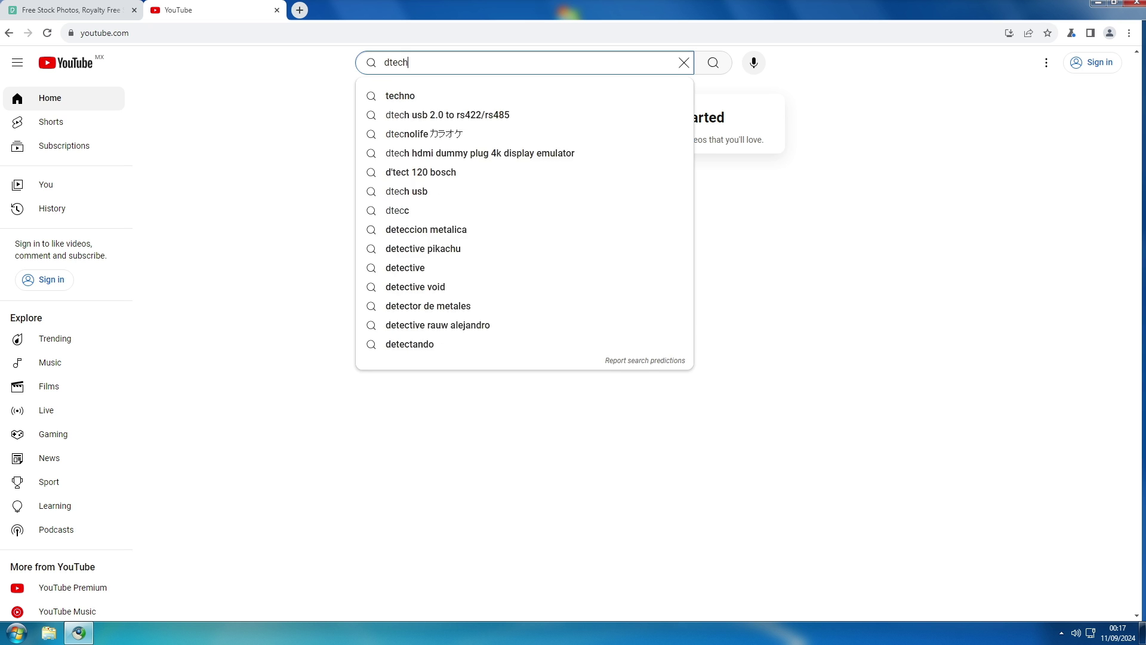
{"action": "type", "text": " usb englis"}
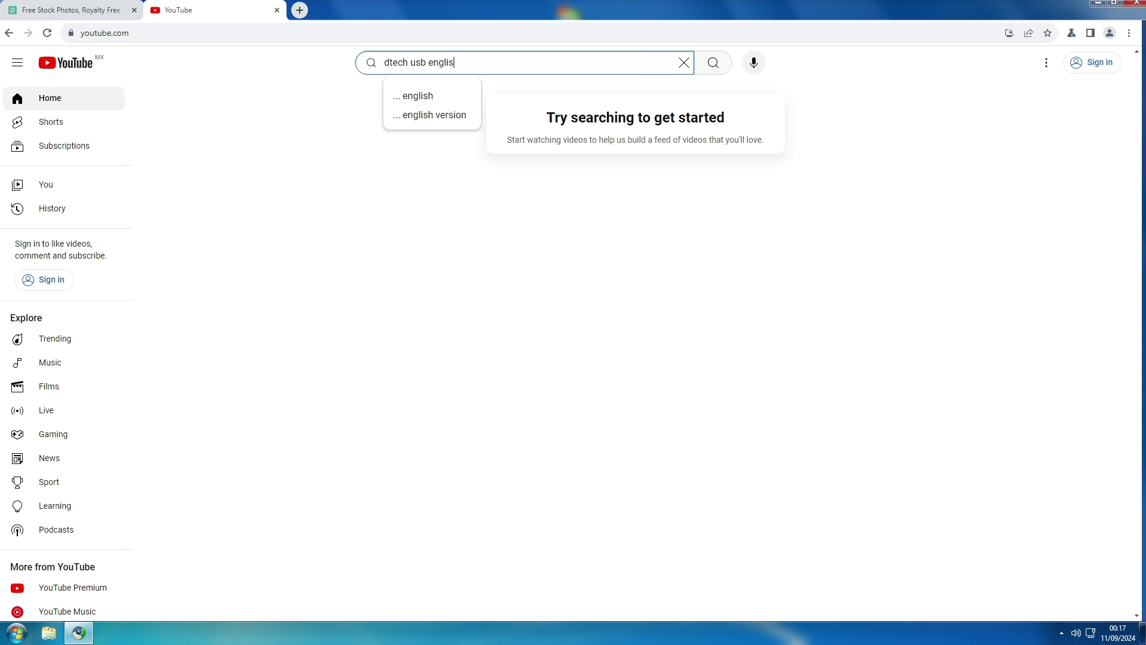
{"action": "type", "text": "h"}
{"action": "key", "text": "Return"}
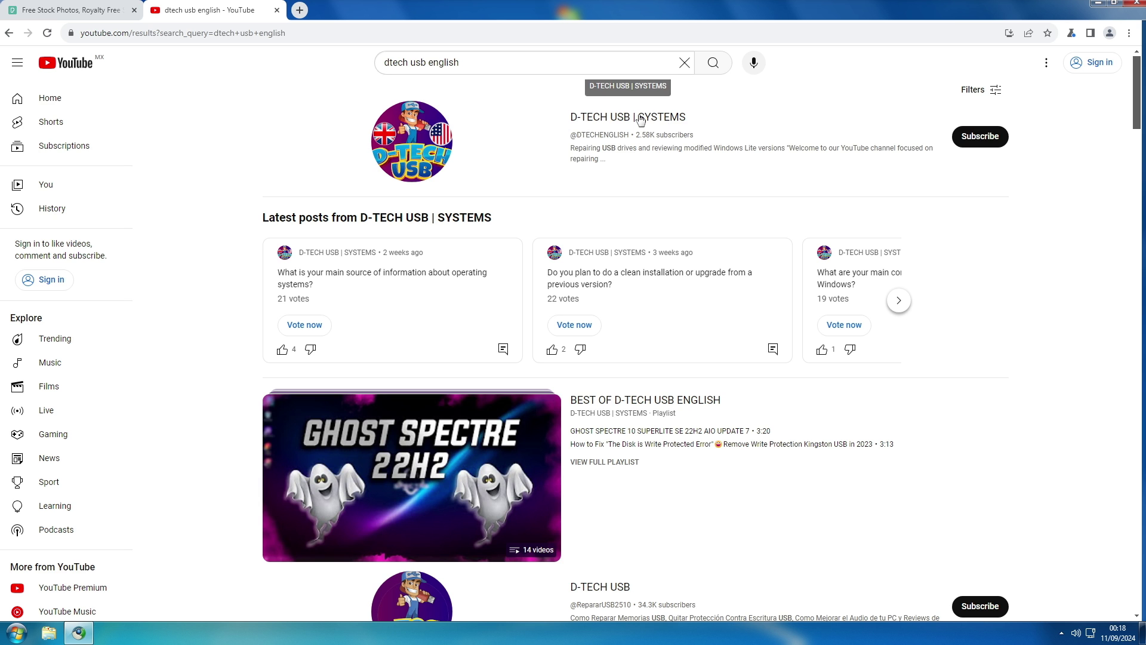
{"action": "left_click", "coordinate": [660, 148]}
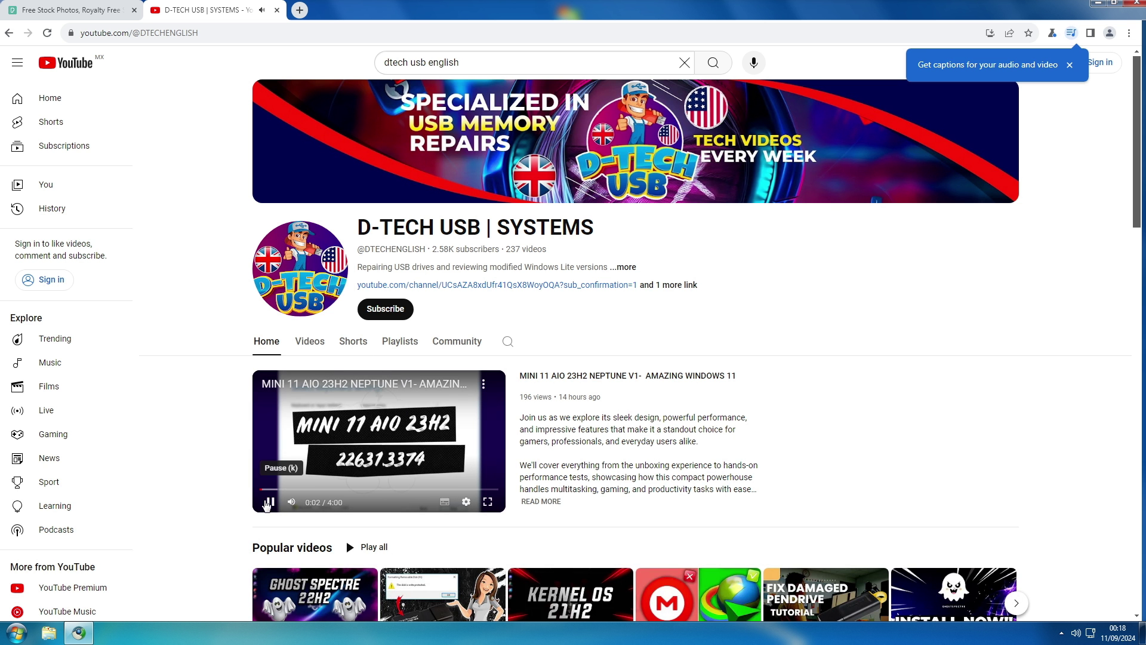
Step: Pause the channel's featured video and look through the video sections on its home page
{"action": "left_click", "coordinate": [268, 500]}
{"action": "scroll", "coordinate": [668, 460], "scroll_direction": "down", "scroll_amount": 4}
{"action": "scroll", "coordinate": [668, 460], "scroll_direction": "down", "scroll_amount": 12}
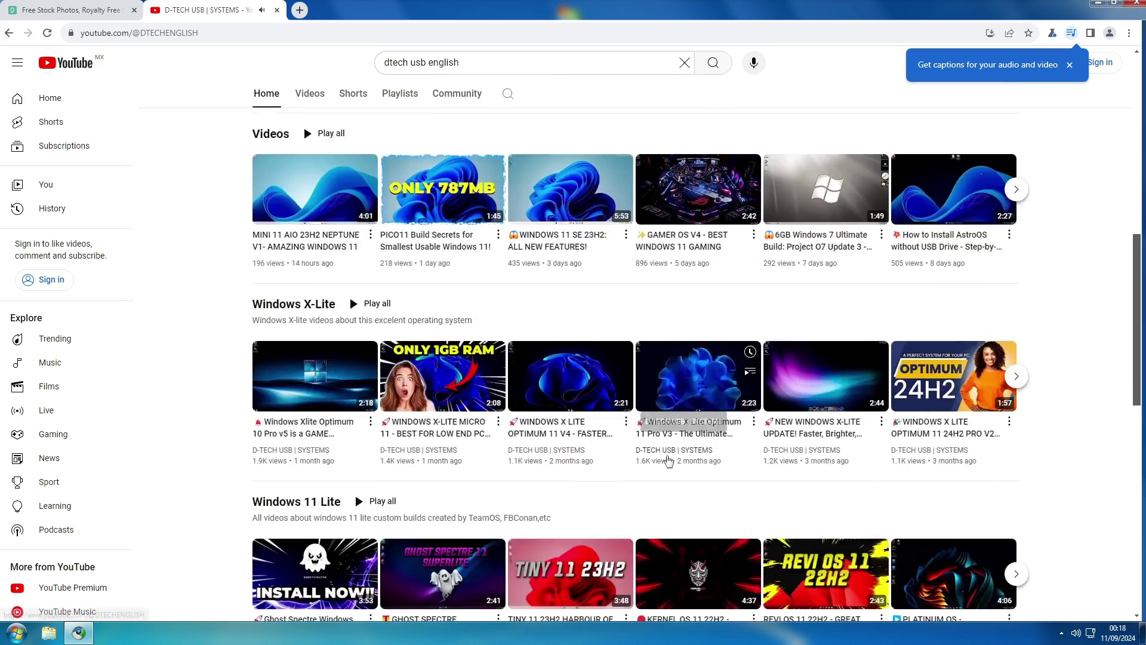
{"action": "scroll", "coordinate": [668, 460], "scroll_direction": "up", "scroll_amount": 12}
{"action": "scroll", "coordinate": [669, 460], "scroll_direction": "up", "scroll_amount": 4}
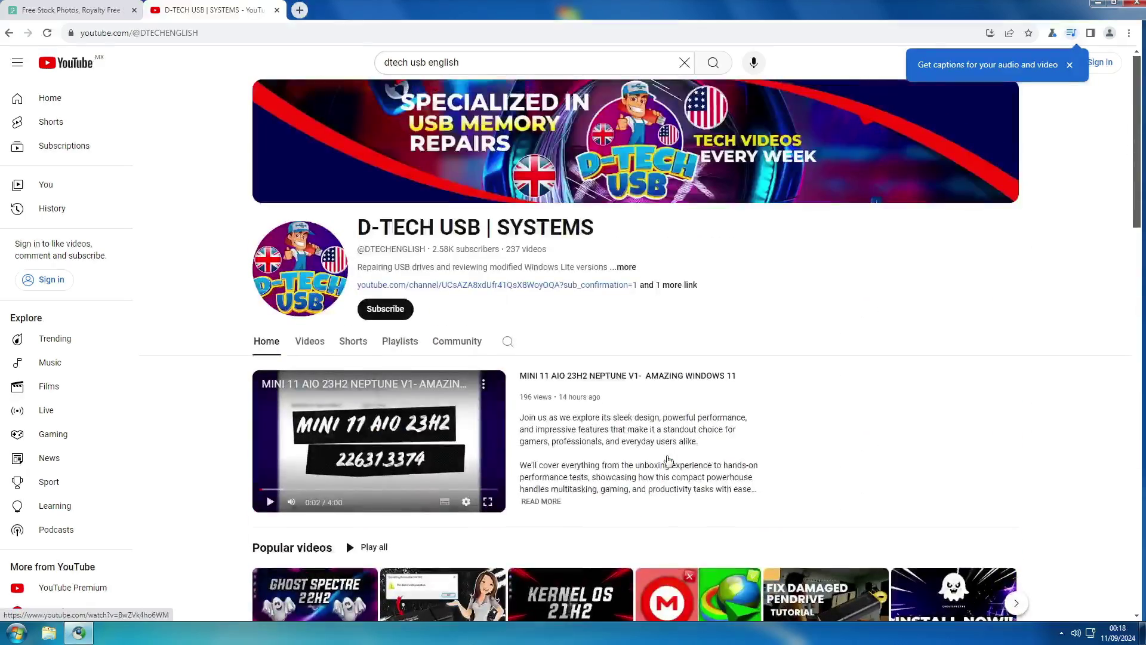
{"action": "scroll", "coordinate": [668, 461], "scroll_direction": "down", "scroll_amount": 14}
{"action": "scroll", "coordinate": [668, 460], "scroll_direction": "down", "scroll_amount": 4}
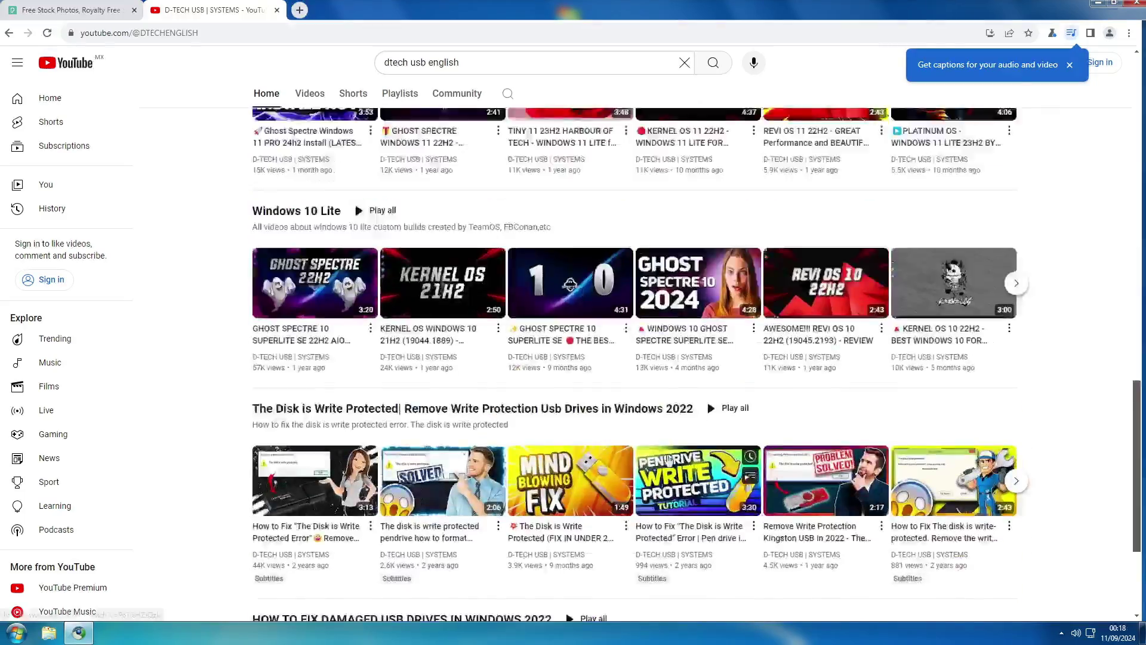
{"action": "scroll", "coordinate": [668, 461], "scroll_direction": "up", "scroll_amount": 18}
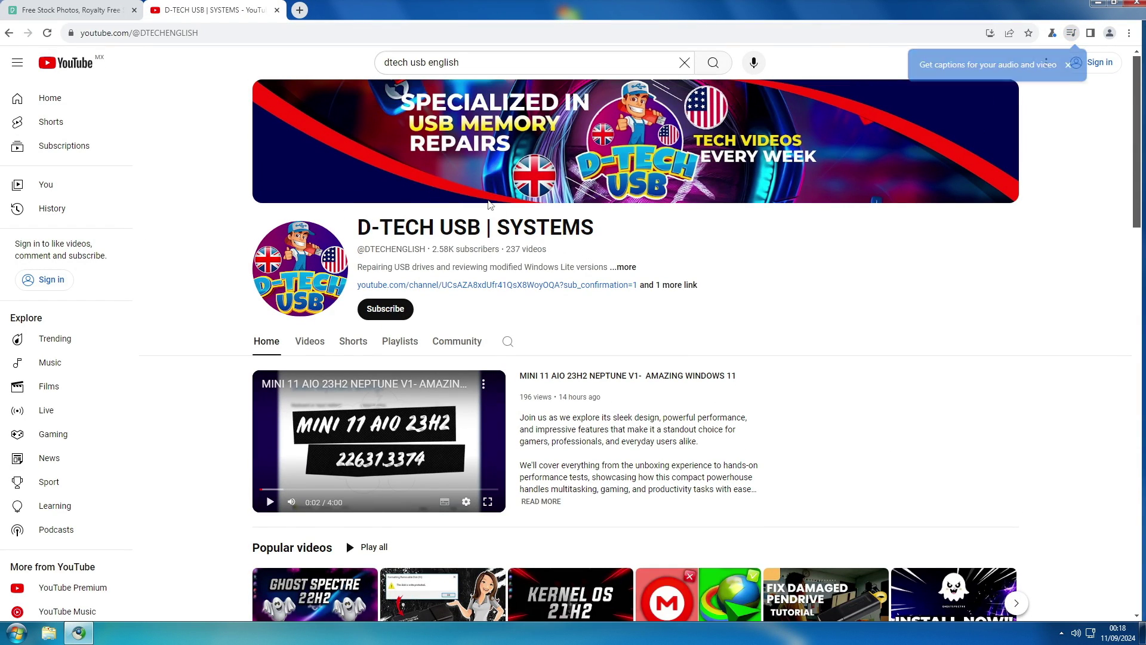
Step: Search the web for "audionautix" in a new browser tab
{"action": "left_click", "coordinate": [301, 11]}
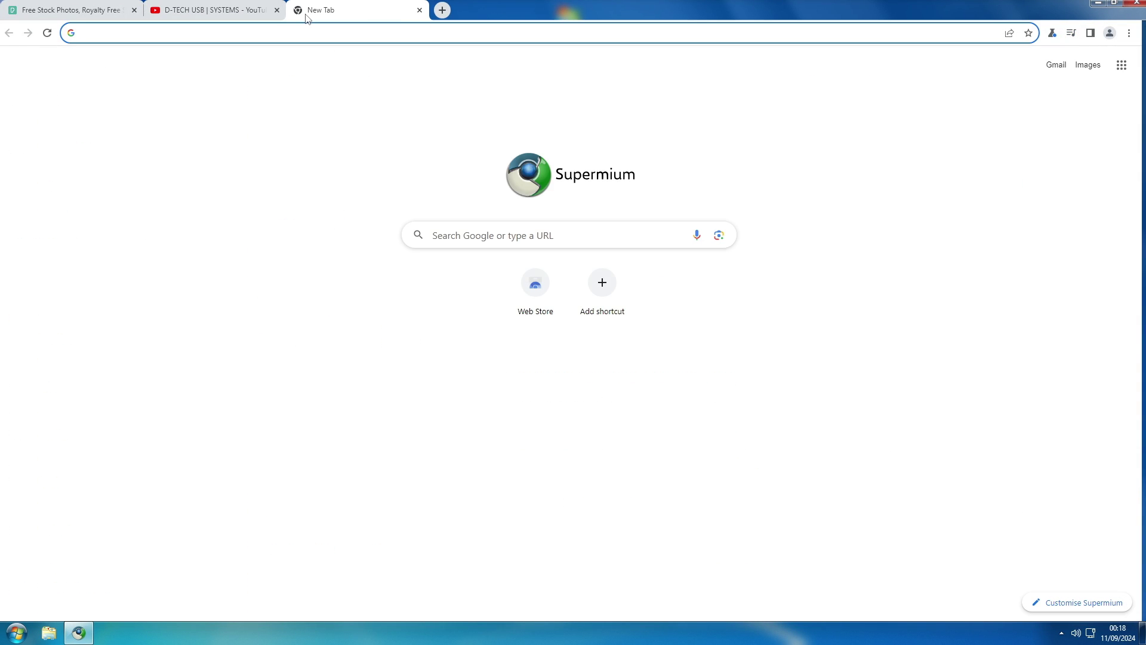
{"action": "type", "text": "audionautix"}
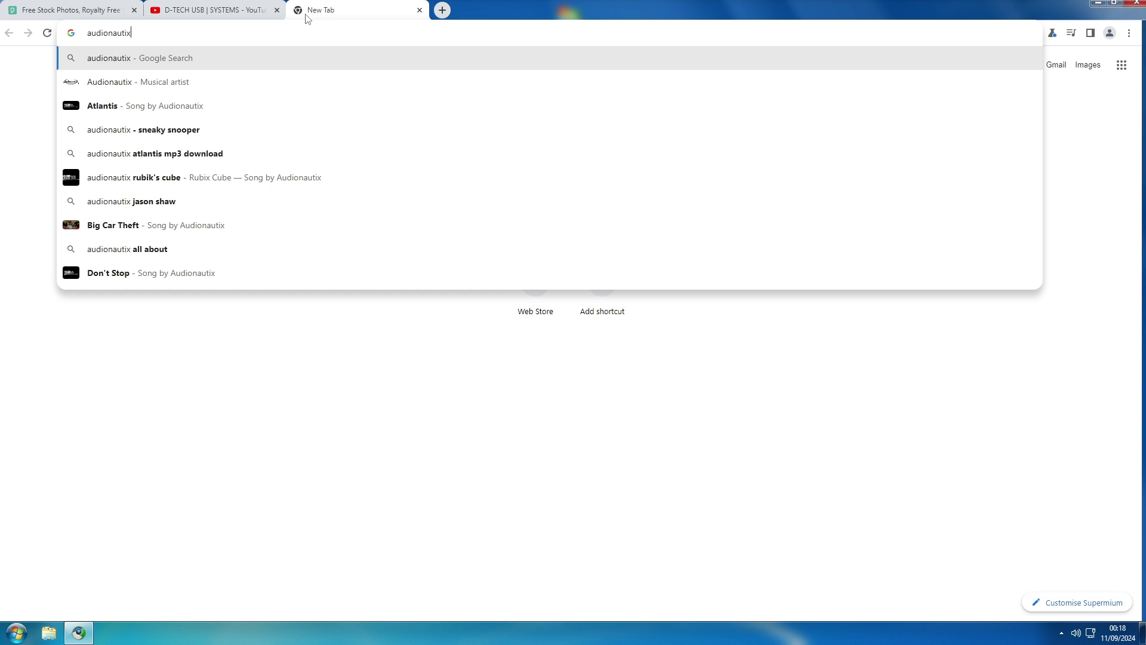
{"action": "left_click", "coordinate": [131, 59]}
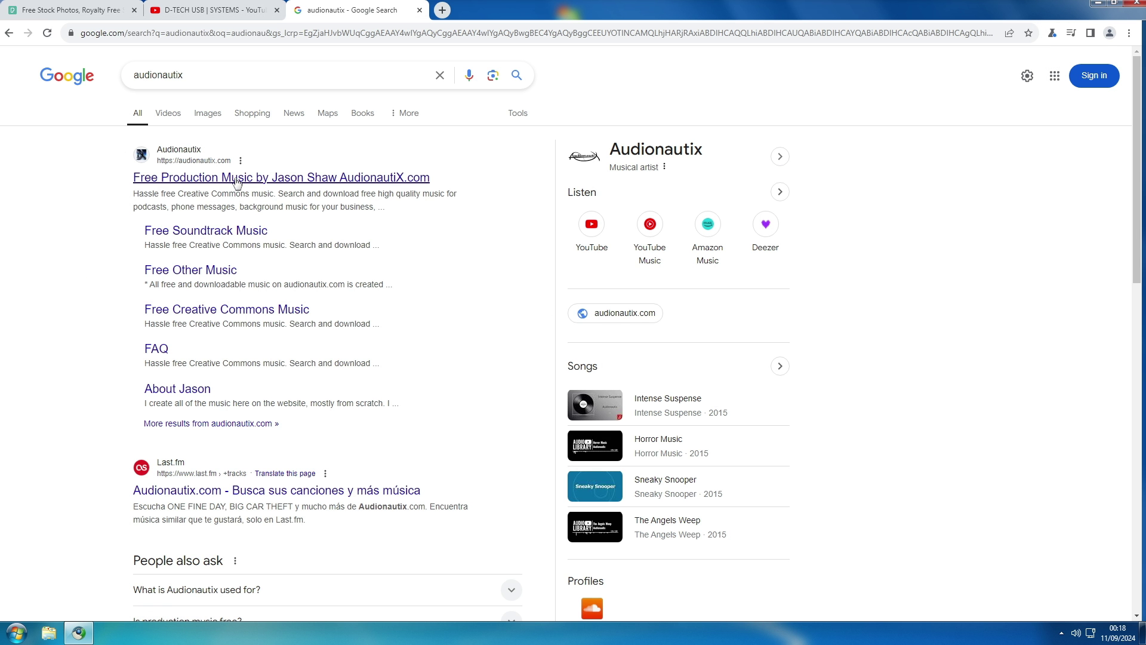
Step: Open the Audionautix website from the search results and look through its home page
{"action": "left_click", "coordinate": [364, 178]}
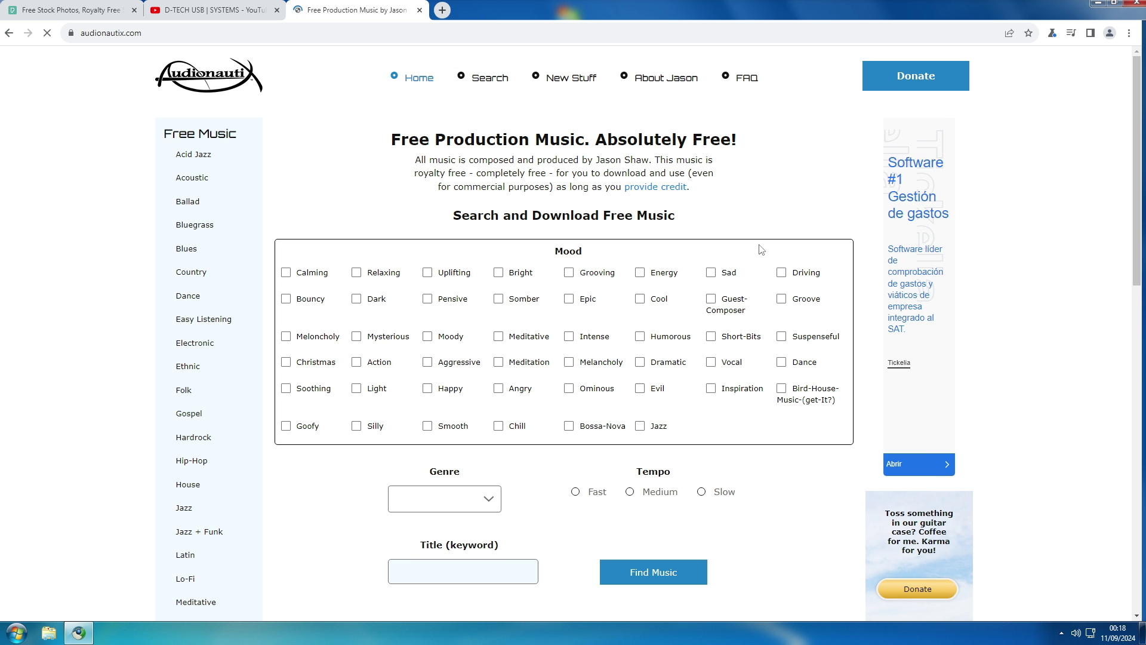
{"action": "scroll", "coordinate": [762, 250], "scroll_direction": "down", "scroll_amount": 5}
{"action": "scroll", "coordinate": [761, 250], "scroll_direction": "down", "scroll_amount": 5}
{"action": "scroll", "coordinate": [761, 249], "scroll_direction": "up", "scroll_amount": 10}
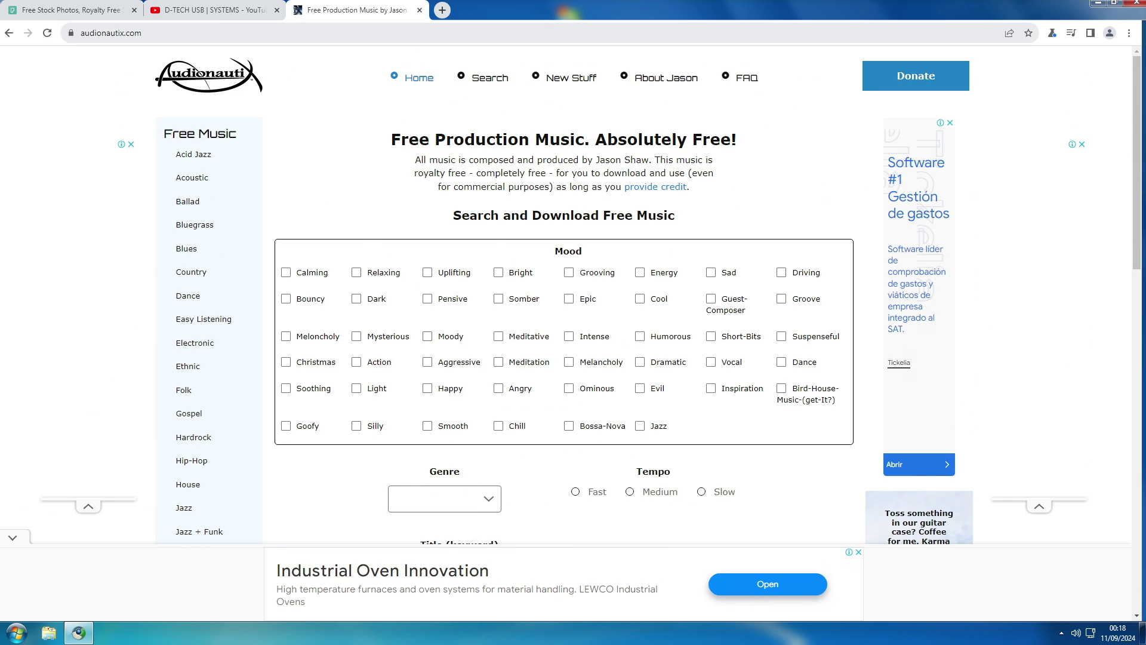
Step: Return to the Pexels tab and minimize the browser window with its three tabs still open
{"action": "key", "text": "ctrl+shift+Tab"}
{"action": "key", "text": "ctrl+shift+Tab"}
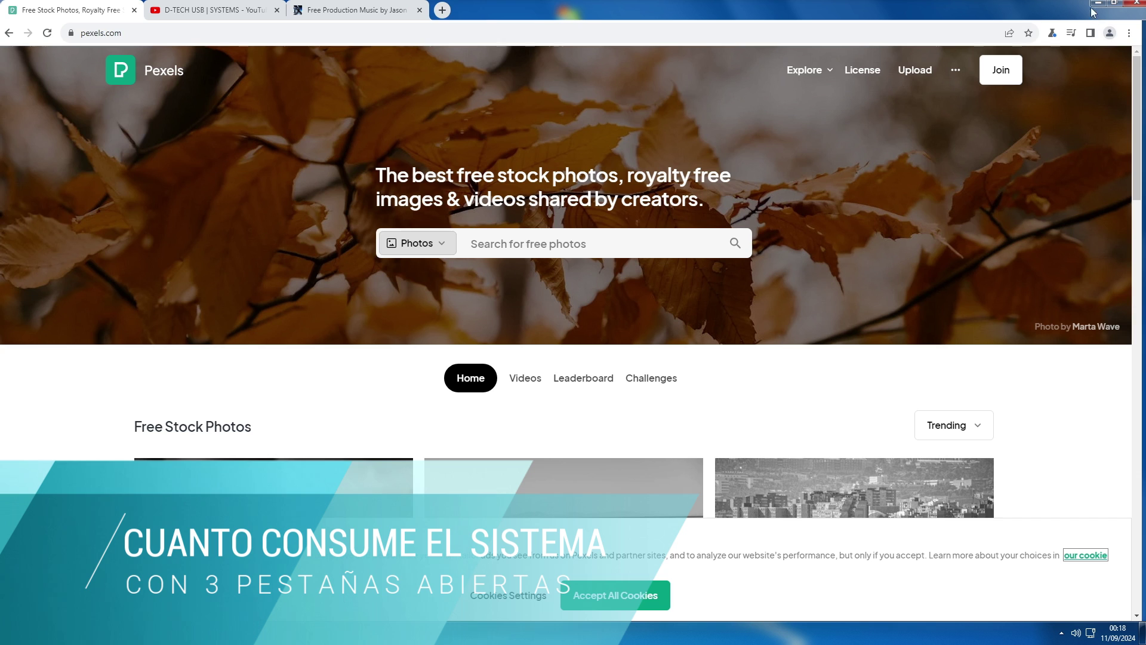
{"action": "left_click", "coordinate": [1099, 3]}
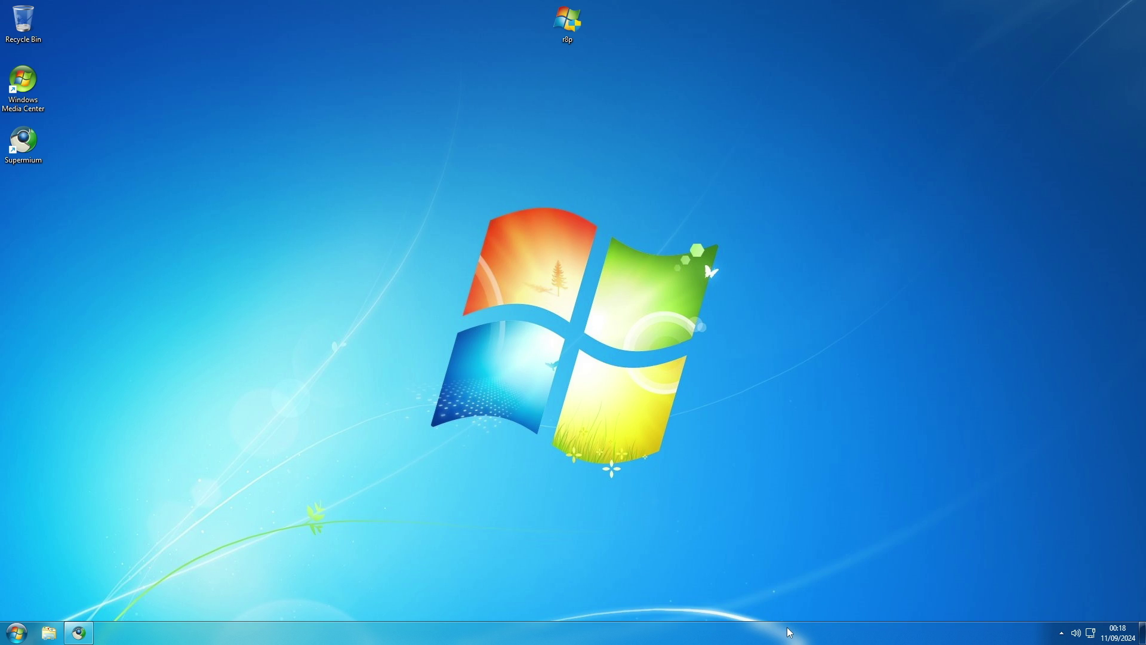
Step: Open Task Manager, show its Performance page, and move the window to the middle of the desktop
{"action": "right_click", "coordinate": [790, 632]}
{"action": "left_click", "coordinate": [828, 588]}
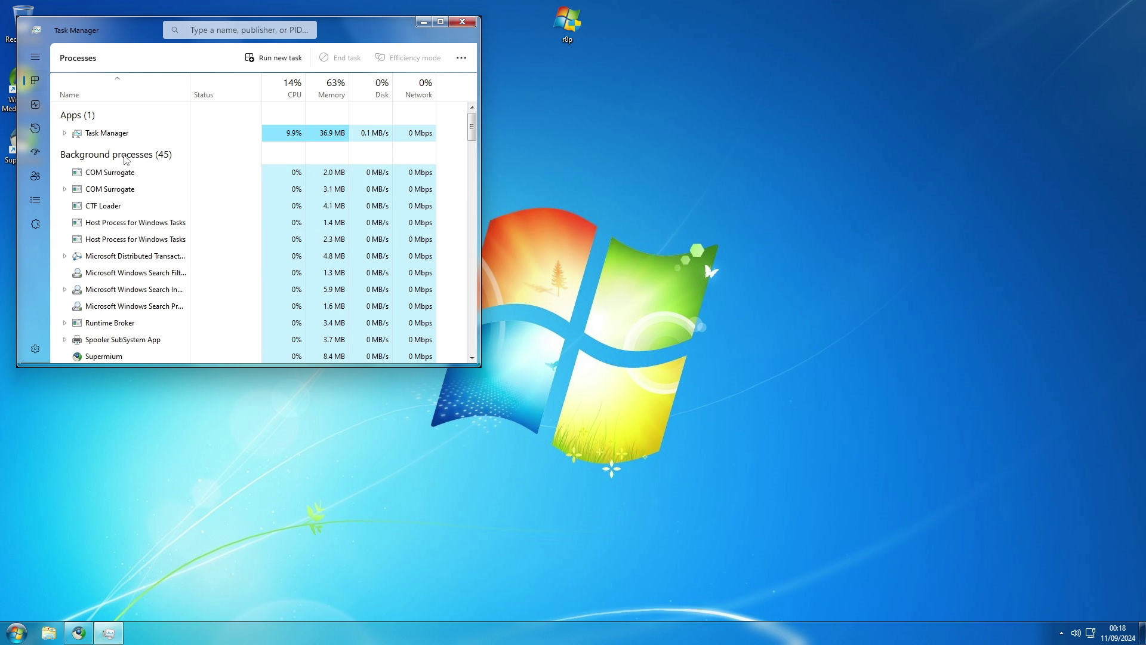
{"action": "left_click", "coordinate": [37, 105]}
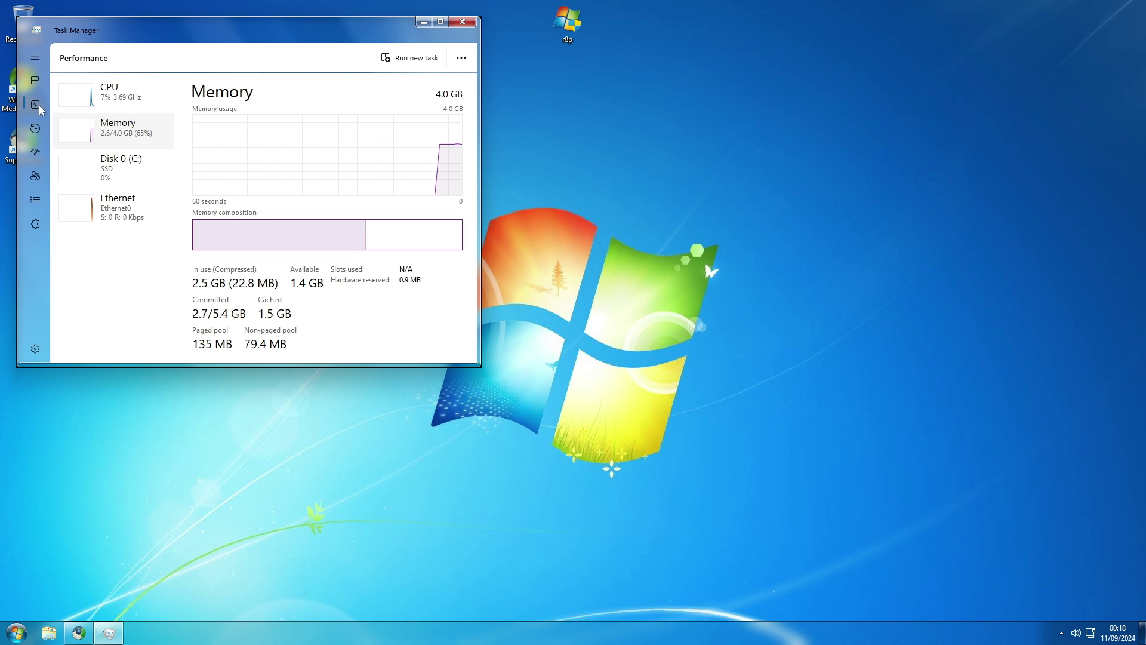
{"action": "left_click_drag", "start_coordinate": [178, 35], "coordinate": [502, 110]}
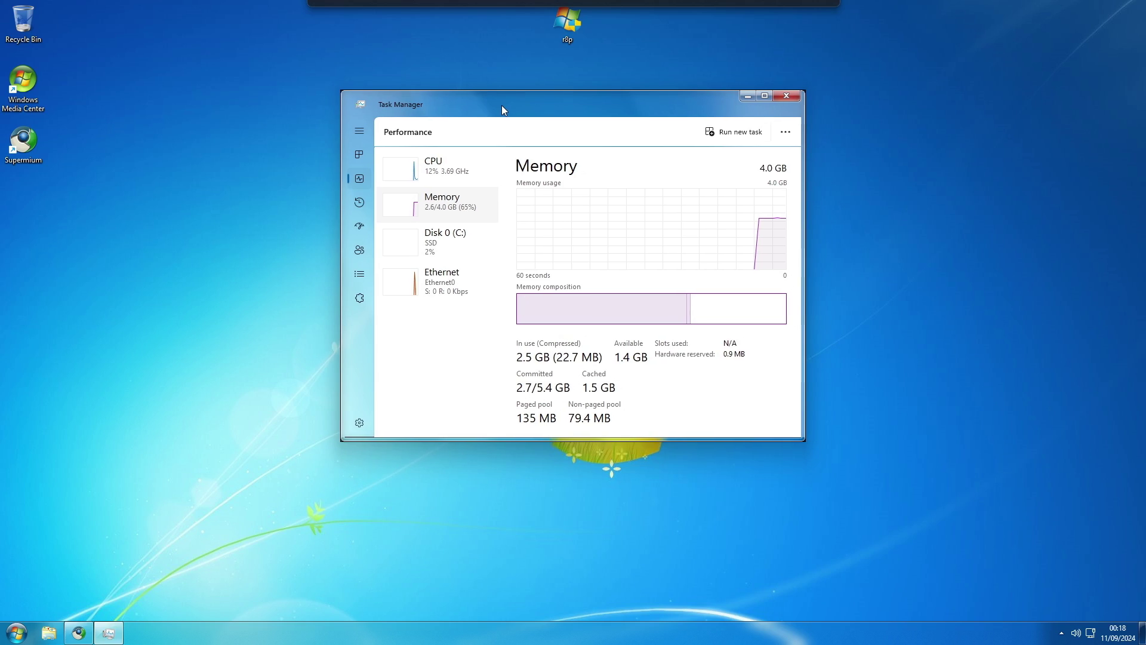
Step: Examine the CPU and memory usage with the browser open, and close Task Manager
{"action": "left_click", "coordinate": [444, 173]}
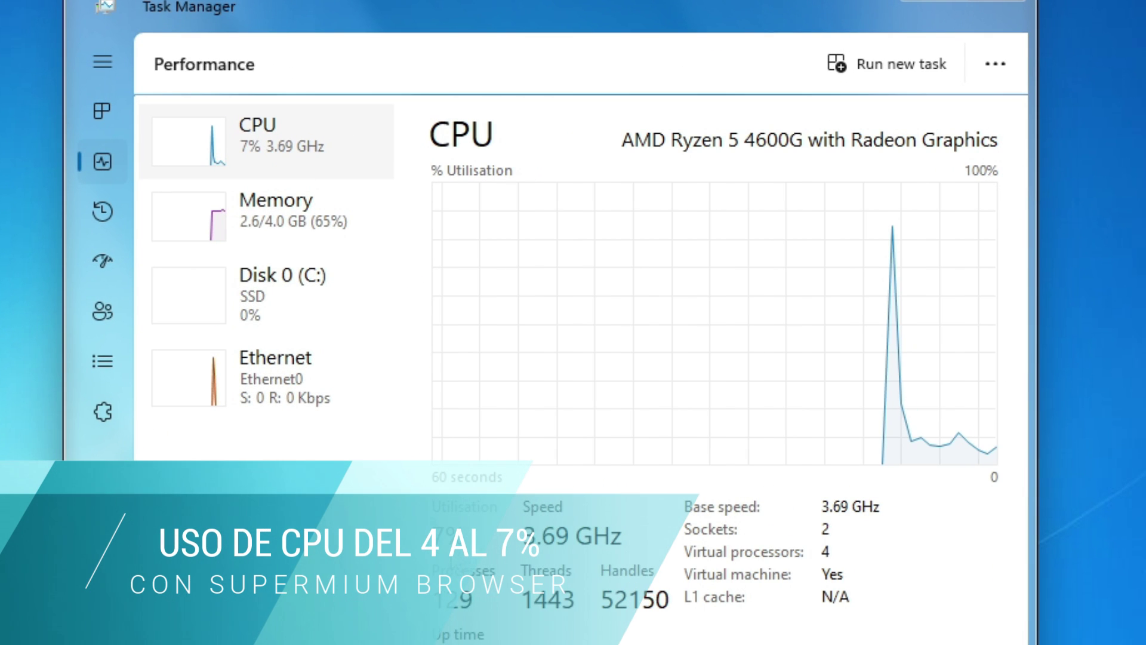
{"action": "left_click", "coordinate": [320, 235]}
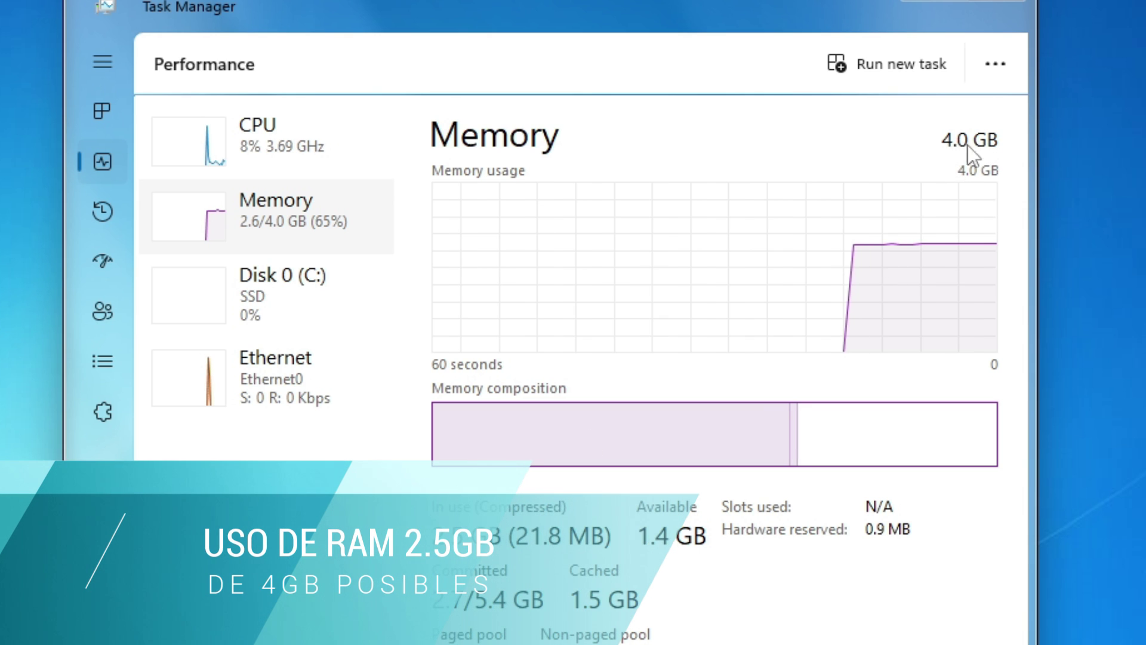
{"action": "mouse_move", "coordinate": [617, 447]}
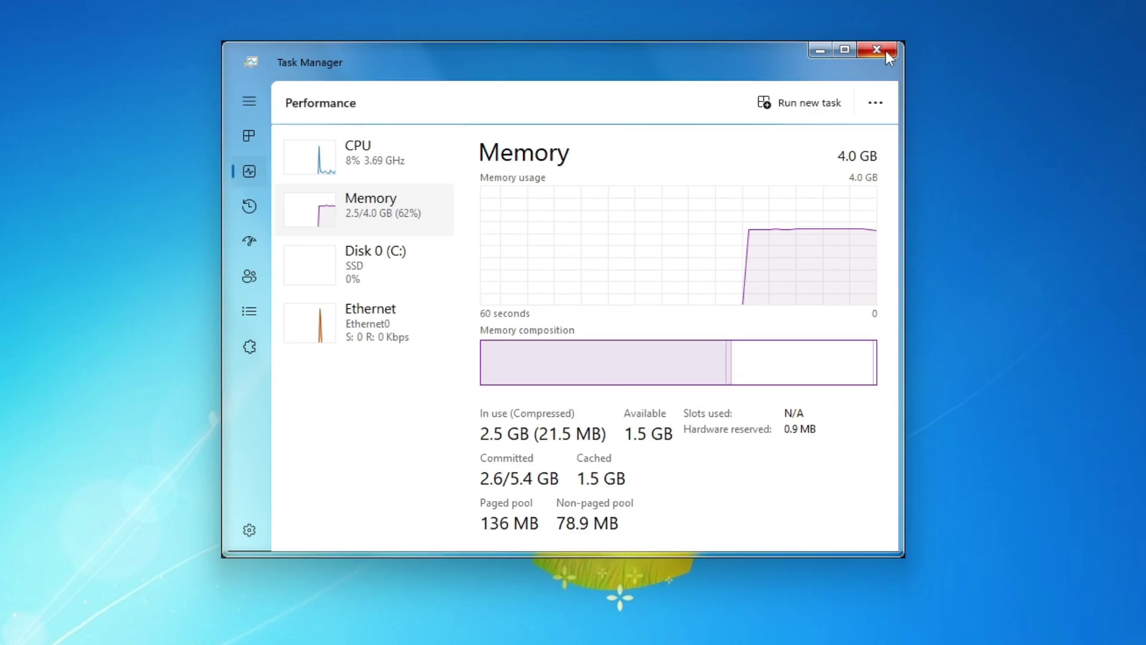
{"action": "left_click", "coordinate": [1013, 4]}
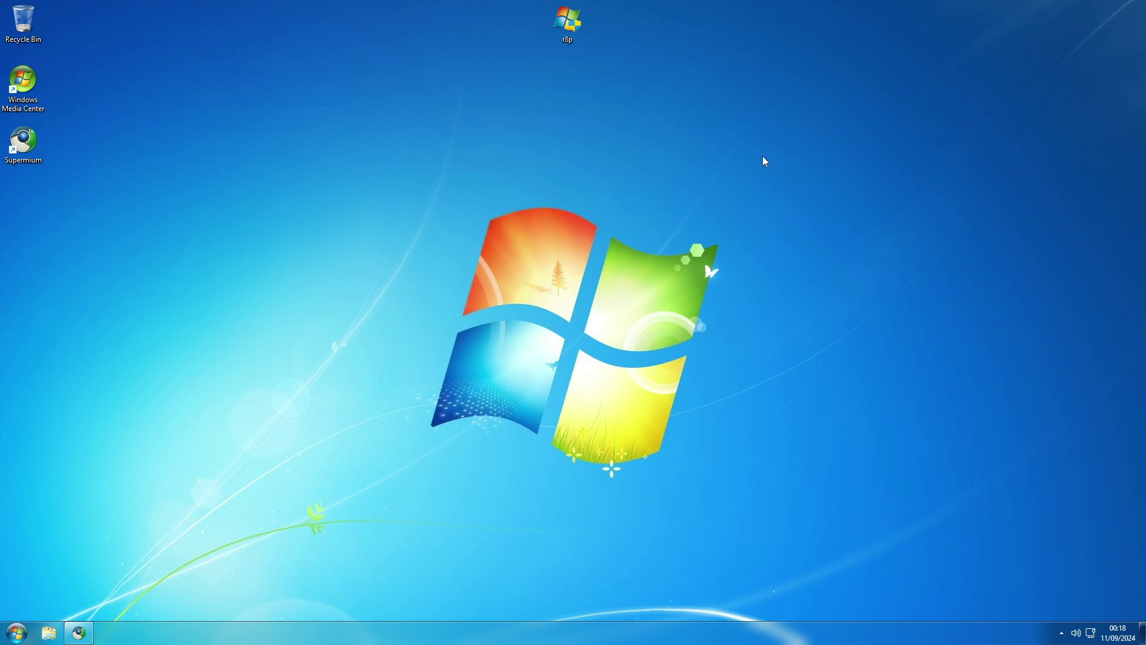
Step: Restore the minimized Supermium window and close the browser
{"action": "left_click", "coordinate": [82, 632]}
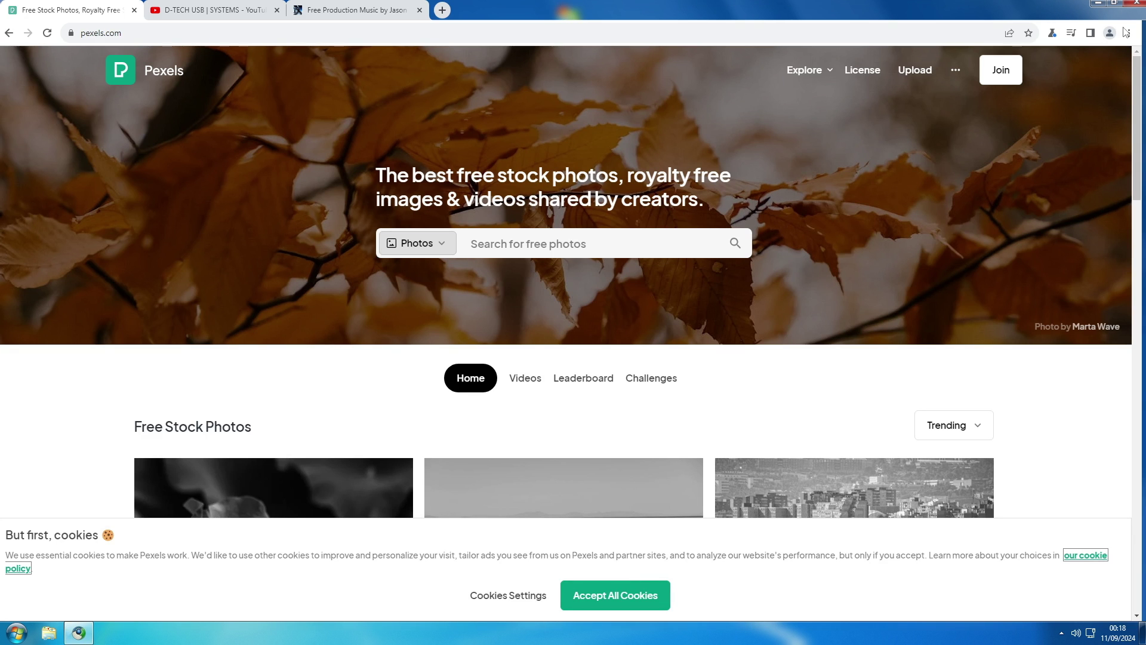
{"action": "left_click", "coordinate": [1139, 3]}
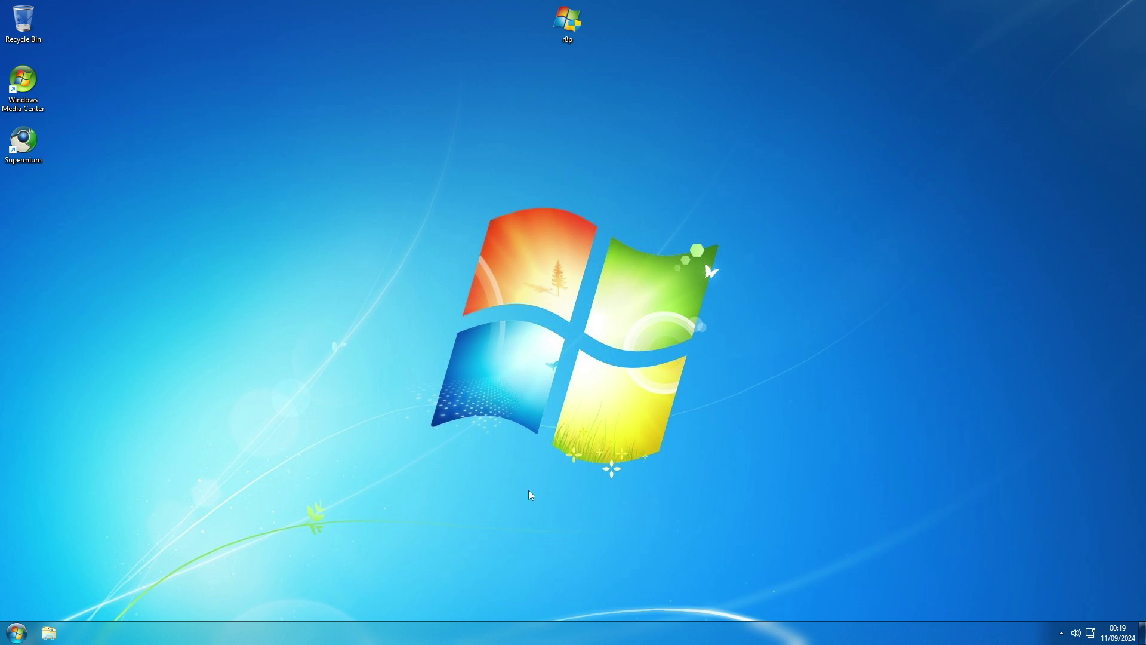
Step: Open Computer in the Windows 7 style file explorer, view its drives in a maximized window, and close it
{"action": "left_click", "coordinate": [16, 632]}
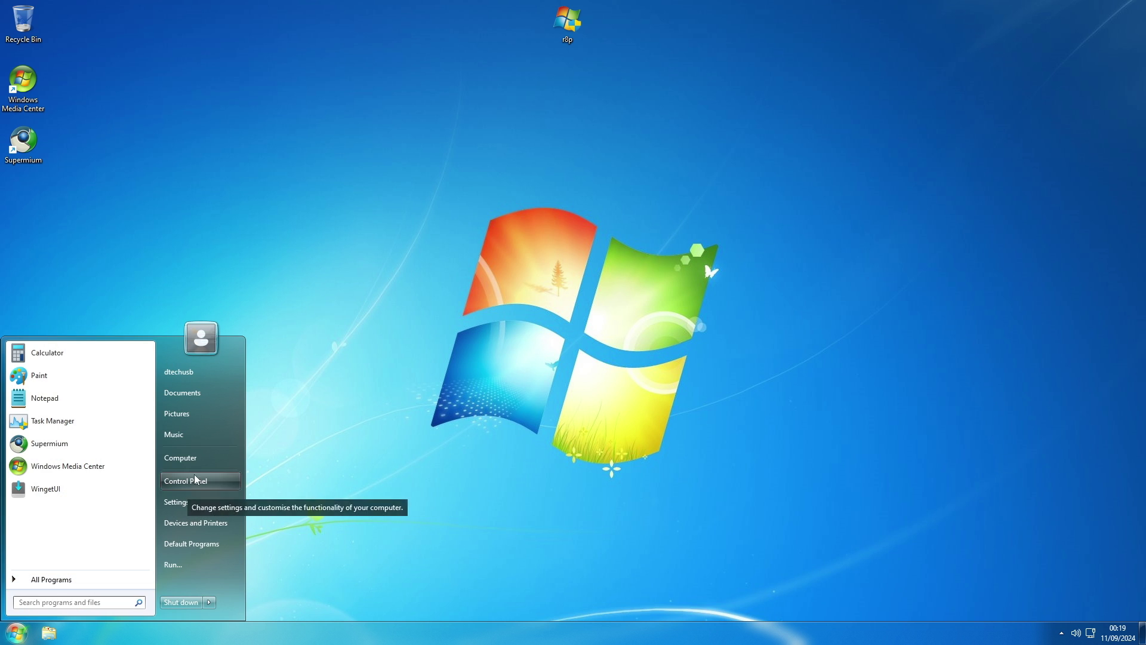
{"action": "left_click", "coordinate": [206, 458]}
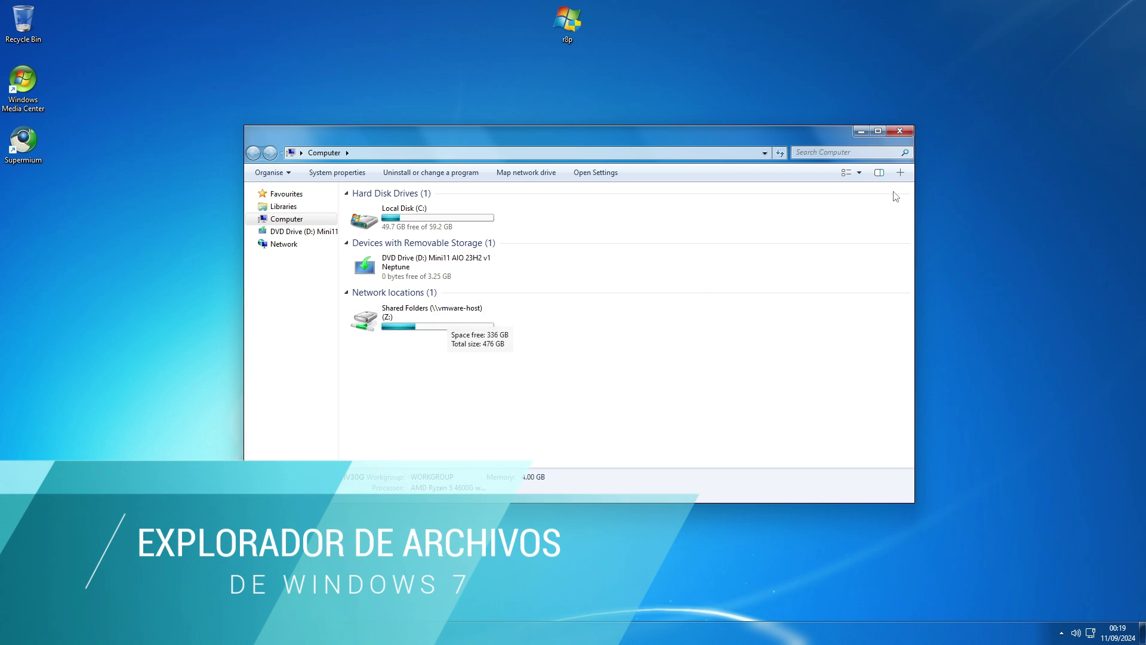
{"action": "left_click", "coordinate": [880, 131]}
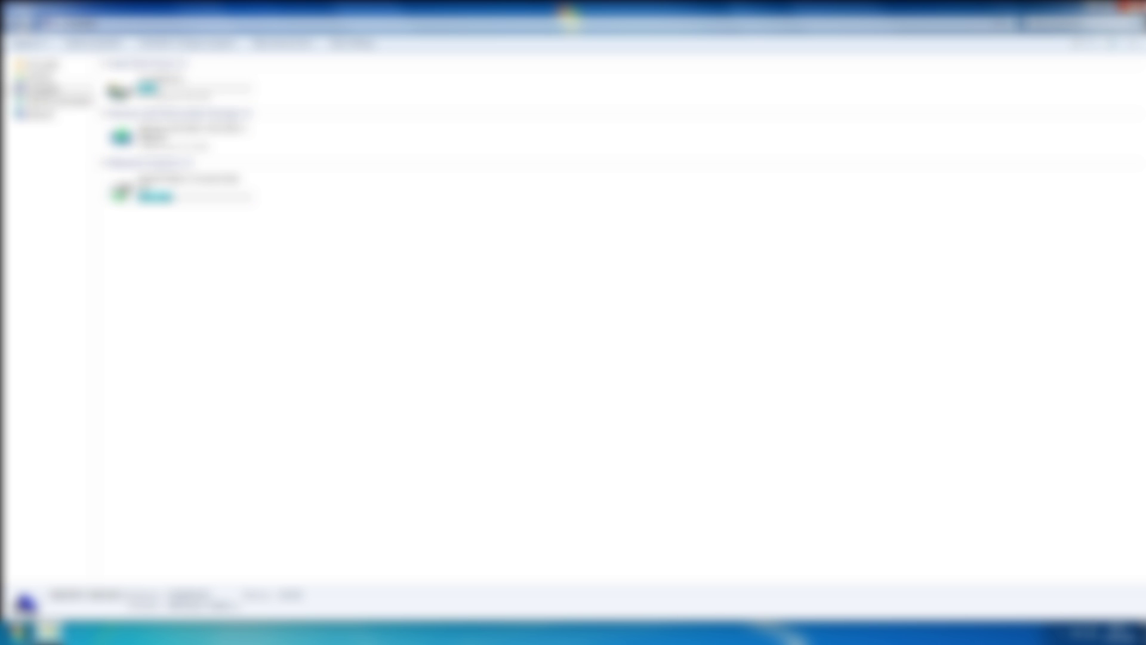
{"action": "left_click", "coordinate": [1129, 6]}
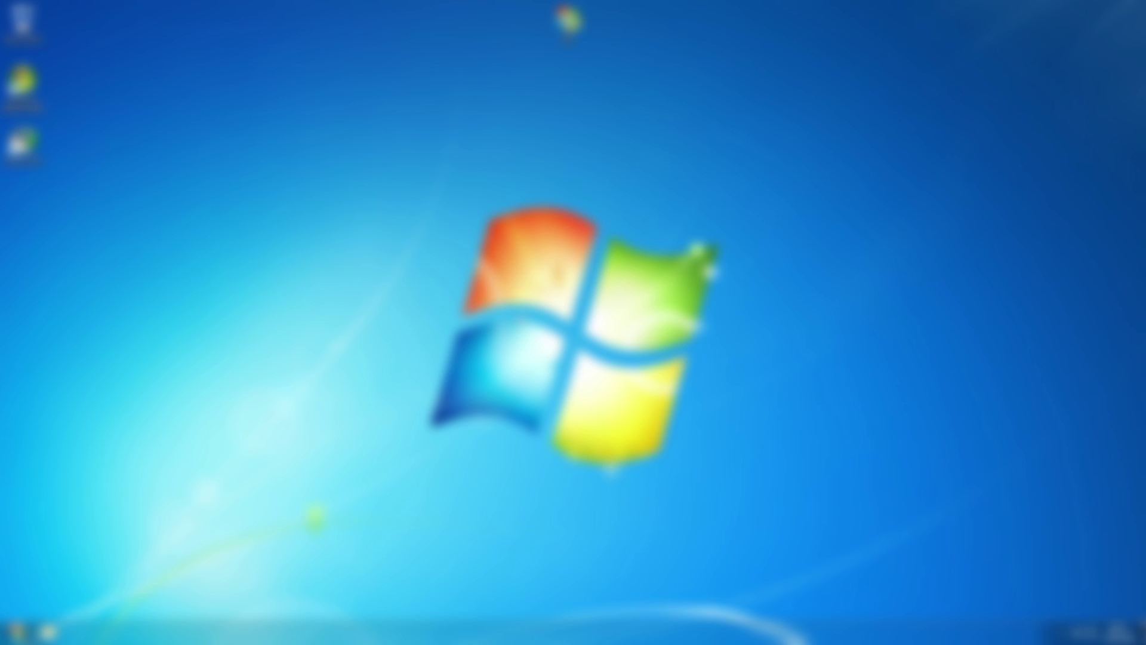